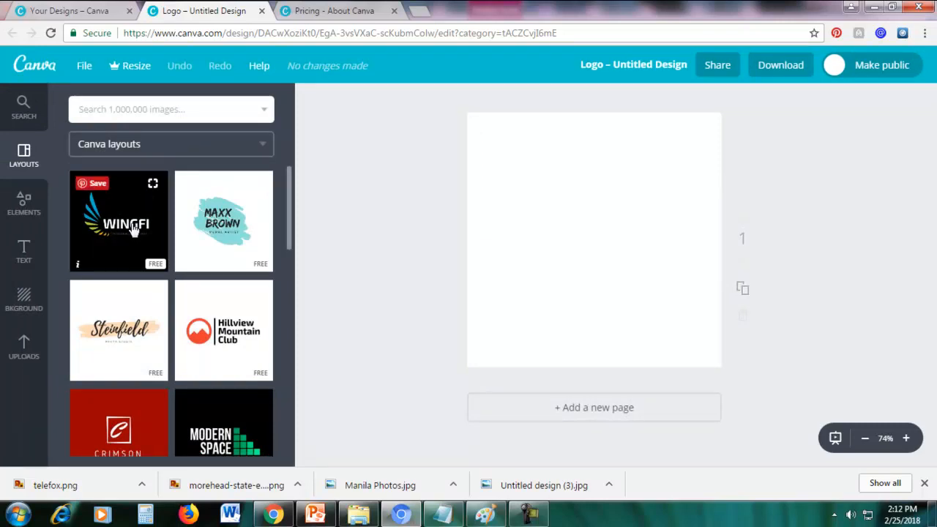
Browse the Canva logo layouts and apply the WINGFI layout to the blank page.
{"action": "scroll", "coordinate": [140, 337], "scroll_direction": "down", "scroll_amount": 3}
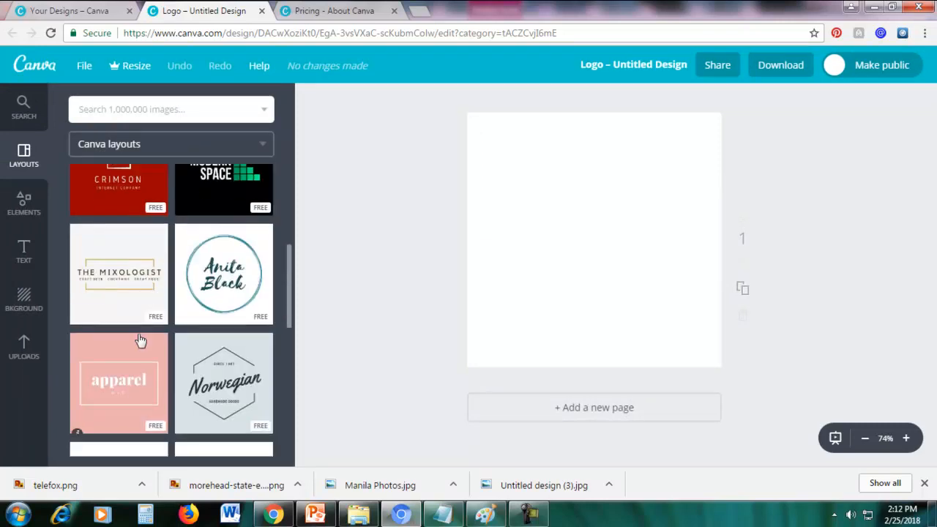
{"action": "scroll", "coordinate": [140, 340], "scroll_direction": "down", "scroll_amount": 8}
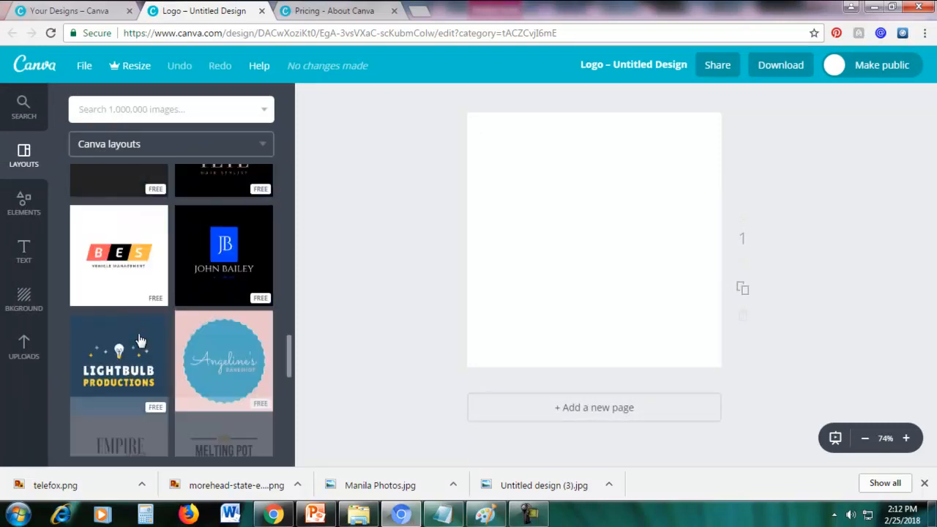
{"action": "scroll", "coordinate": [139, 336], "scroll_direction": "up", "scroll_amount": 11}
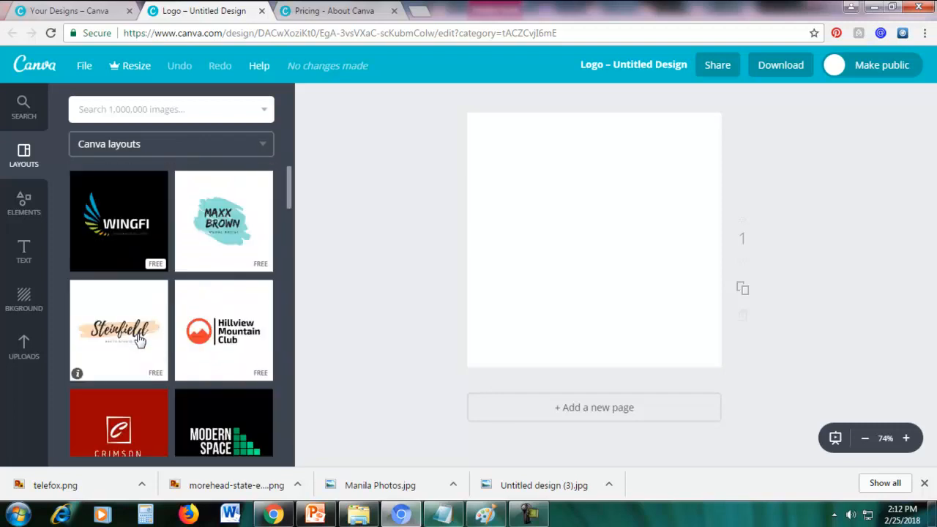
{"action": "left_click", "coordinate": [123, 243]}
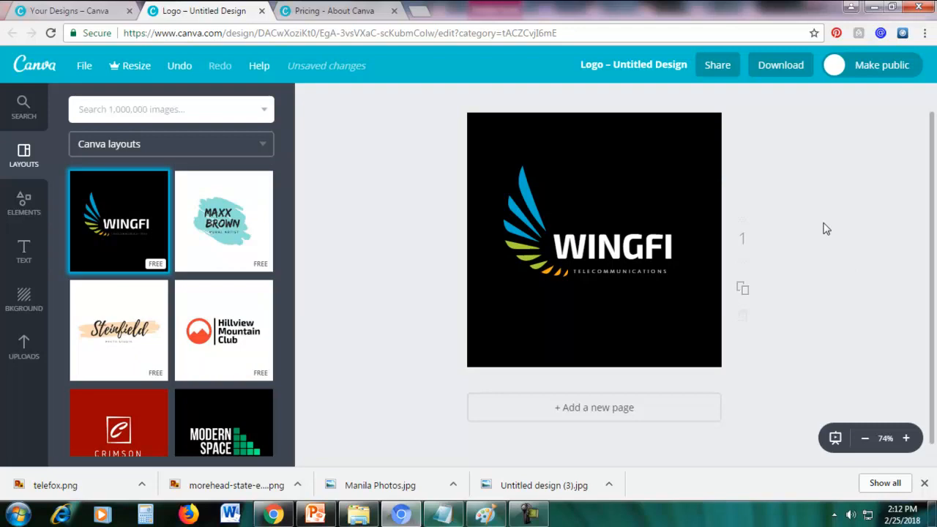
Recolour the logo's background from the palette's purple and darken it to colour code 48265b.
{"action": "left_click", "coordinate": [669, 140]}
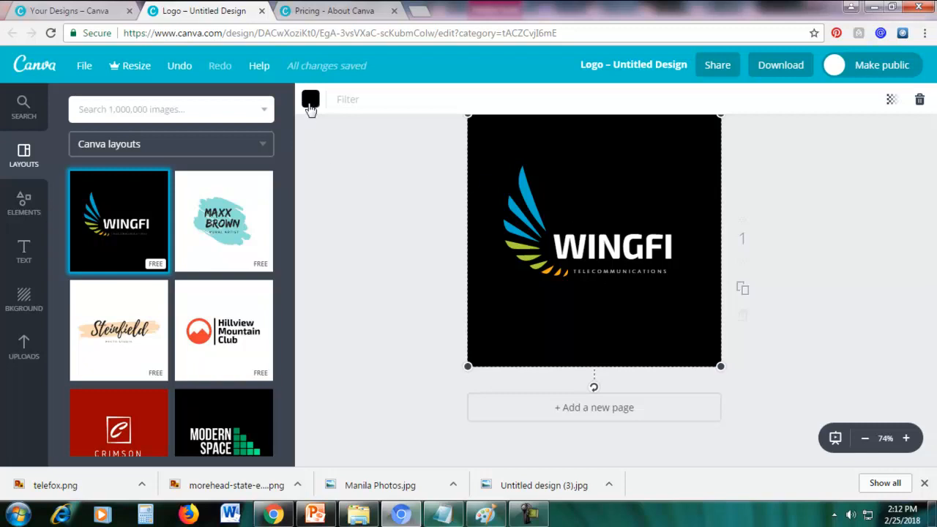
{"action": "left_click", "coordinate": [311, 106]}
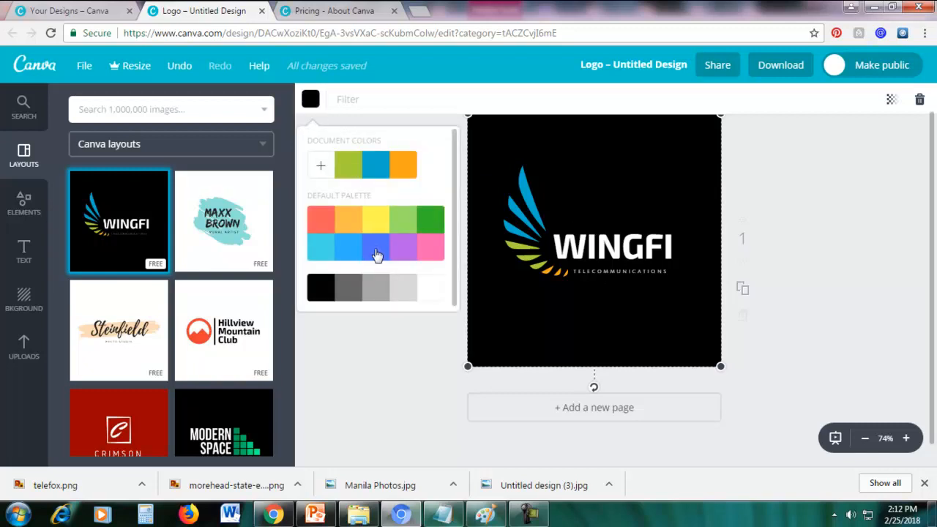
{"action": "left_click", "coordinate": [399, 249]}
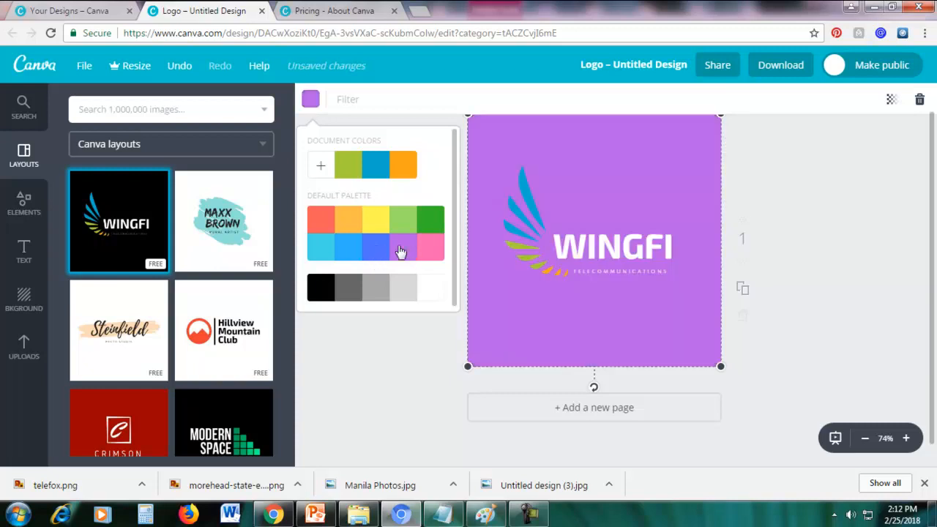
{"action": "scroll", "coordinate": [439, 198], "scroll_direction": "down", "scroll_amount": 1}
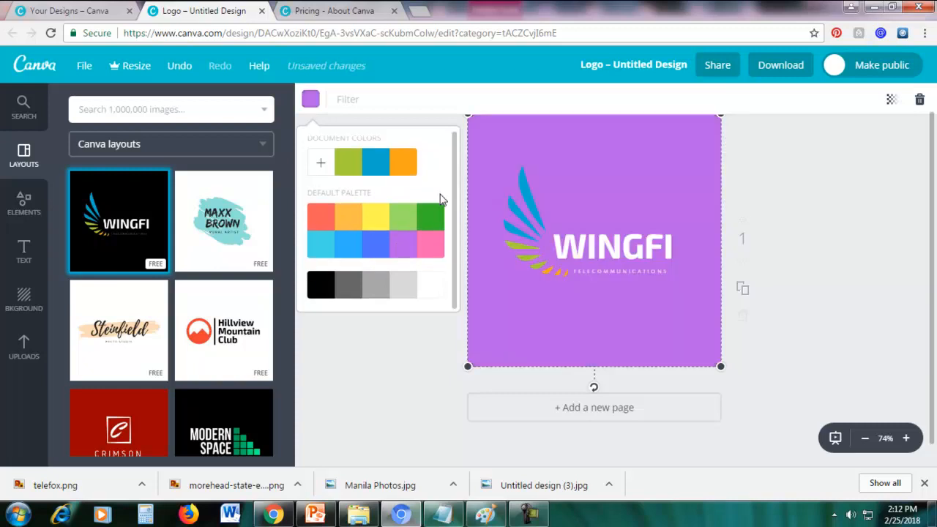
{"action": "left_click", "coordinate": [318, 169]}
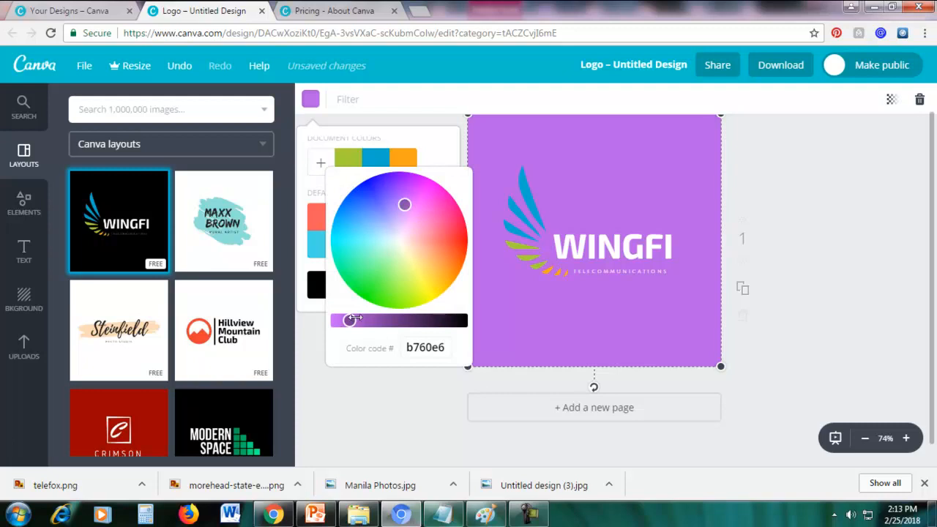
{"action": "left_click", "coordinate": [320, 172]}
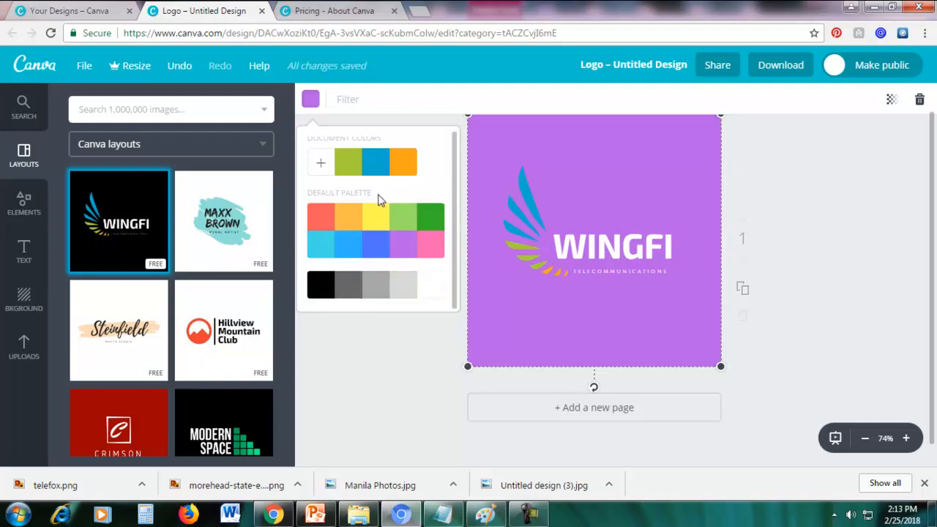
{"action": "left_click", "coordinate": [321, 168]}
{"action": "left_click_drag", "start_coordinate": [349, 320], "coordinate": [417, 329]}
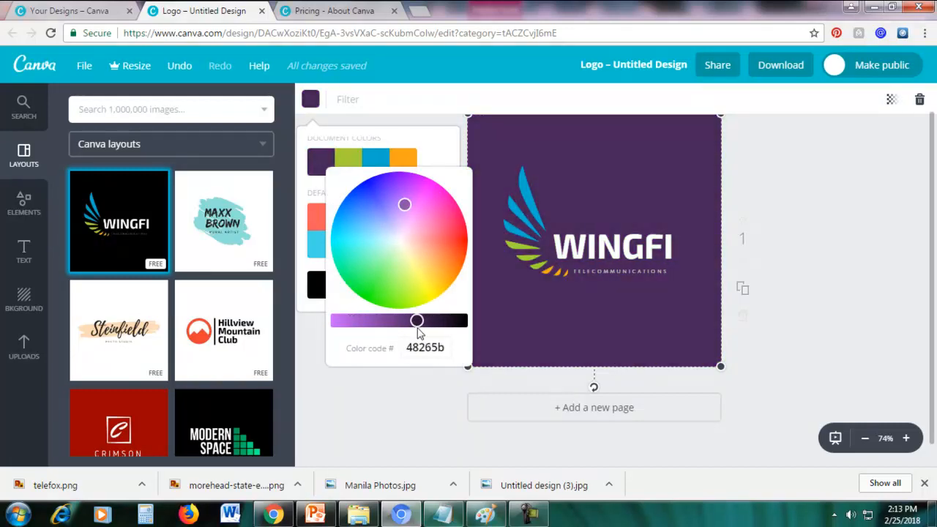
{"action": "left_click", "coordinate": [517, 142]}
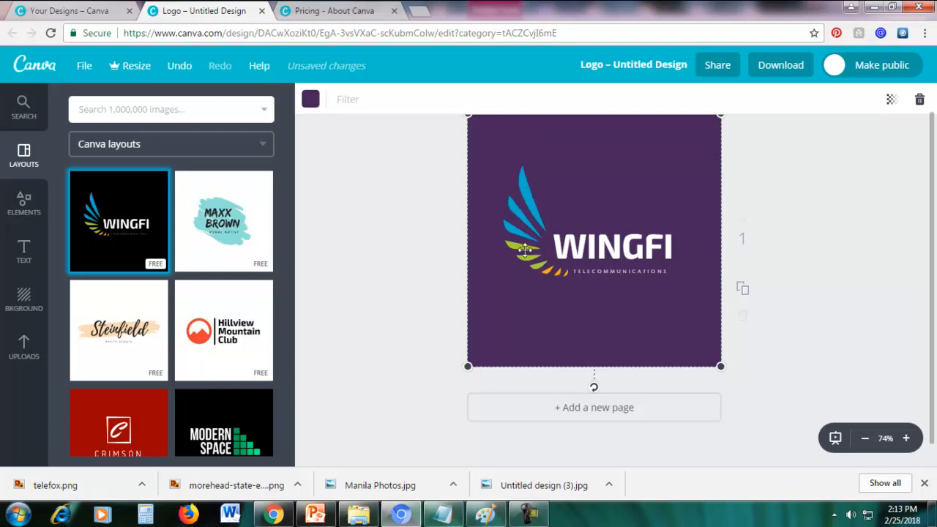
Recolour the green feathers of the wing graphic to the default palette's yellow.
{"action": "left_click", "coordinate": [517, 213]}
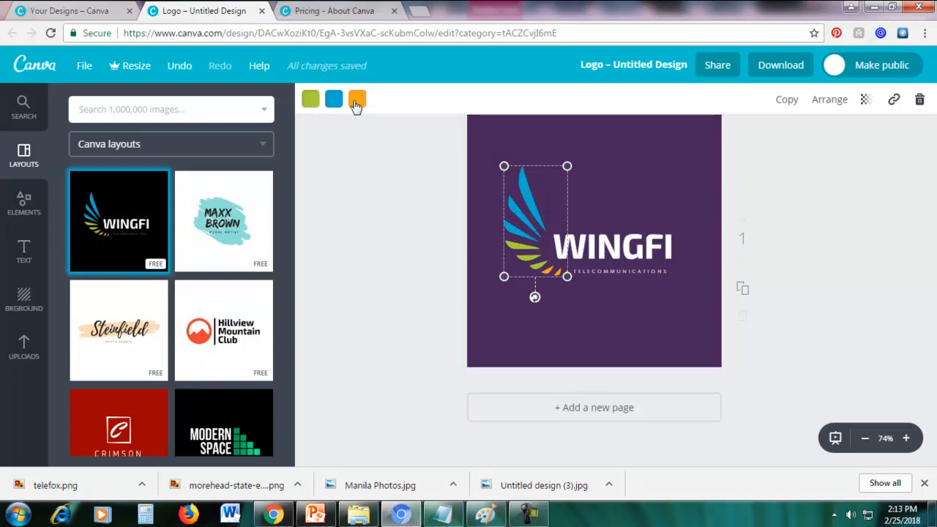
{"action": "left_click", "coordinate": [309, 102]}
{"action": "left_click", "coordinate": [432, 249]}
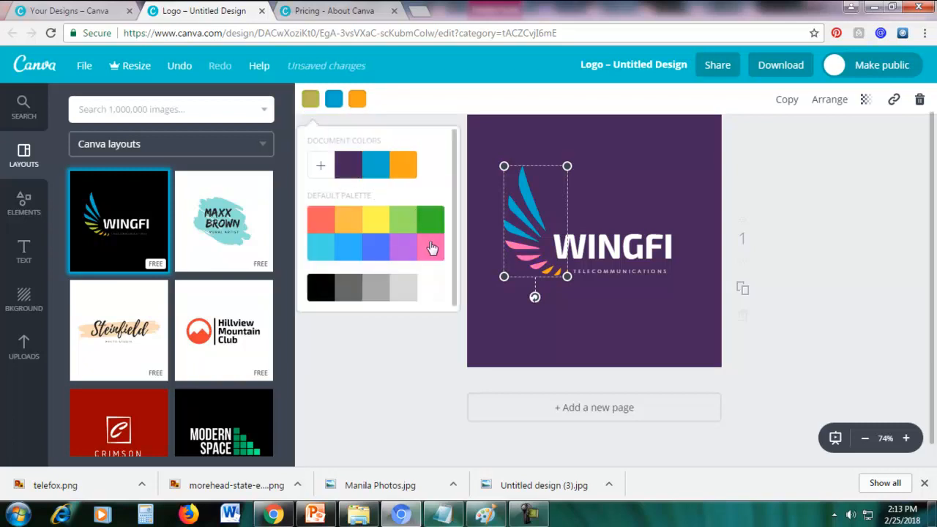
{"action": "left_click", "coordinate": [377, 218]}
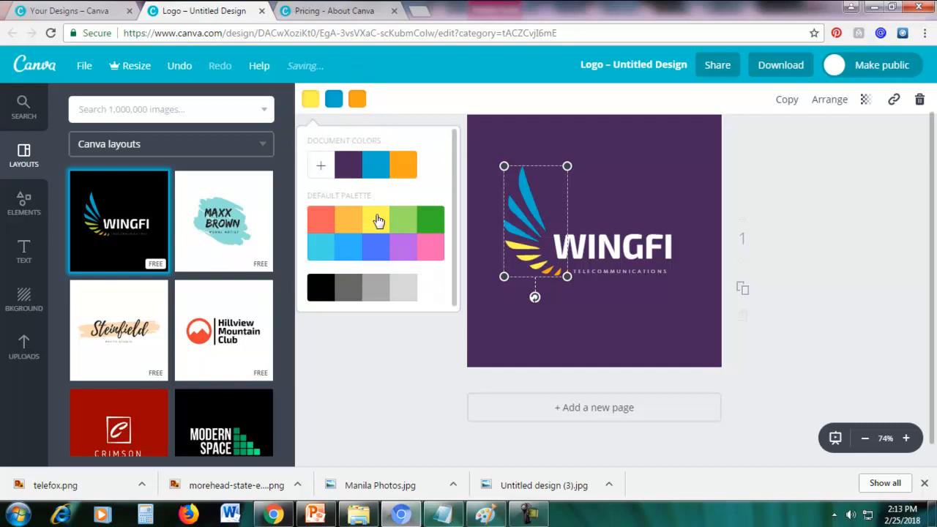
{"action": "left_click", "coordinate": [416, 106]}
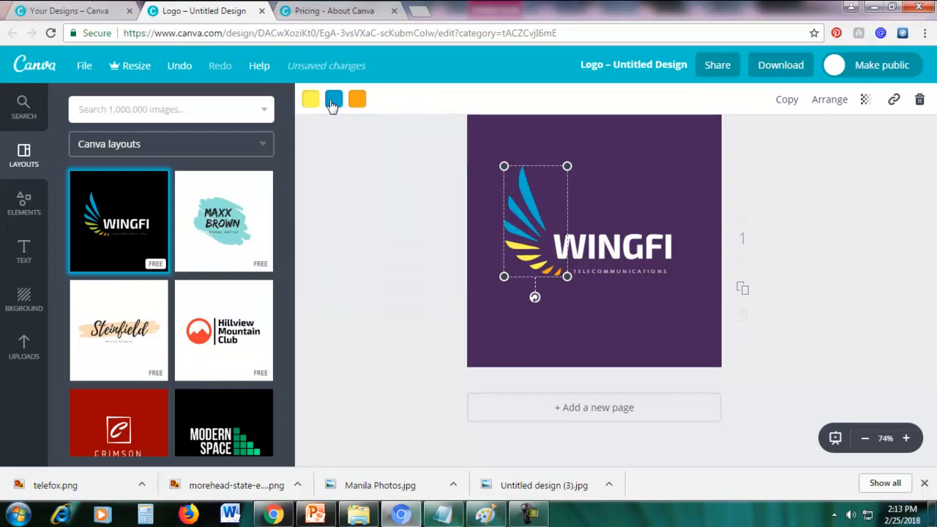
Recolour the wing's blue feathers to coral red and its orange feathers to light turquoise blue.
{"action": "left_click", "coordinate": [333, 101]}
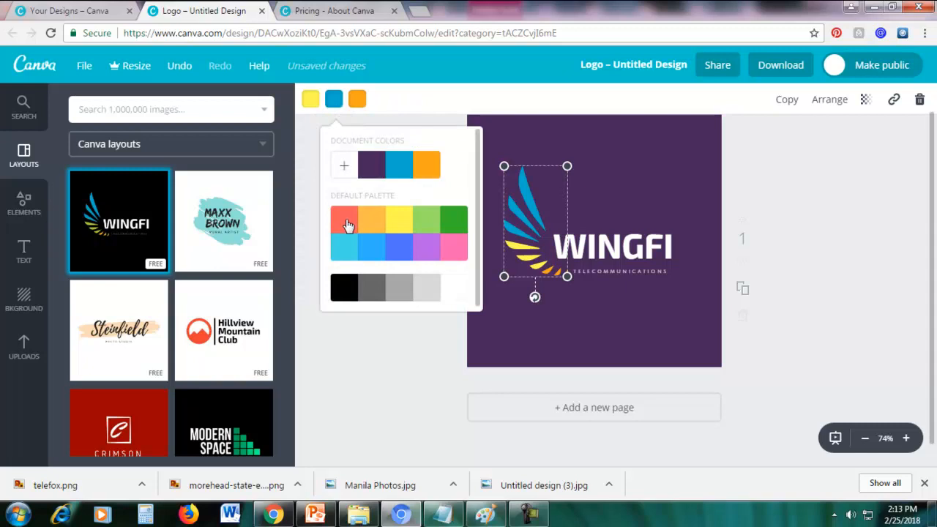
{"action": "left_click", "coordinate": [345, 223]}
{"action": "left_click", "coordinate": [435, 119]}
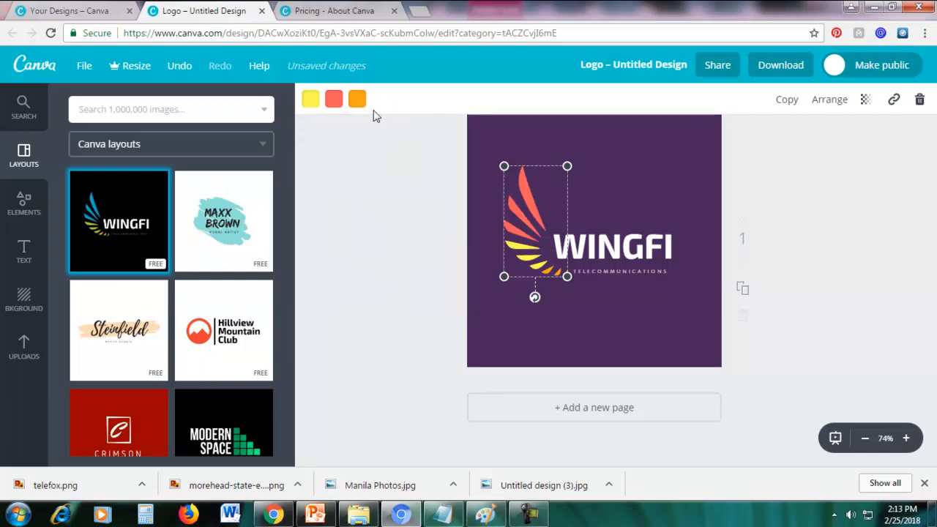
{"action": "left_click", "coordinate": [357, 98]}
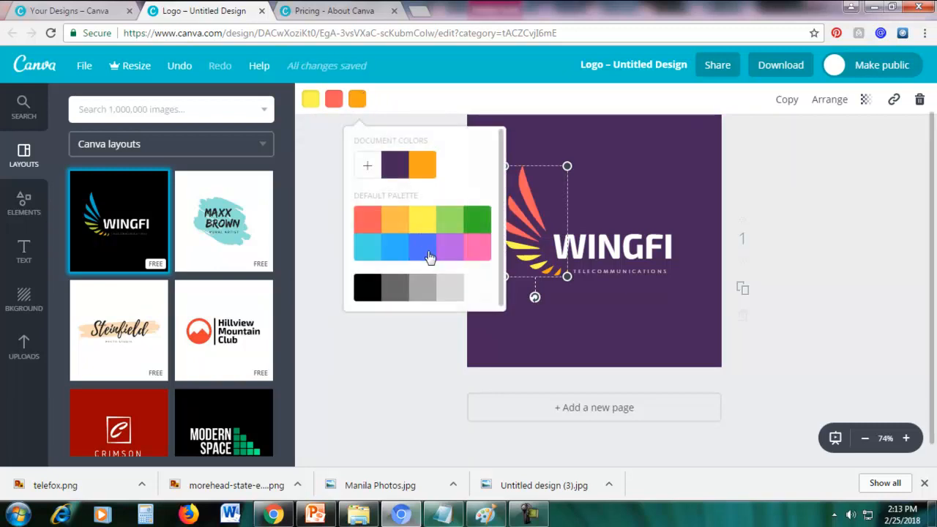
{"action": "left_click", "coordinate": [371, 256]}
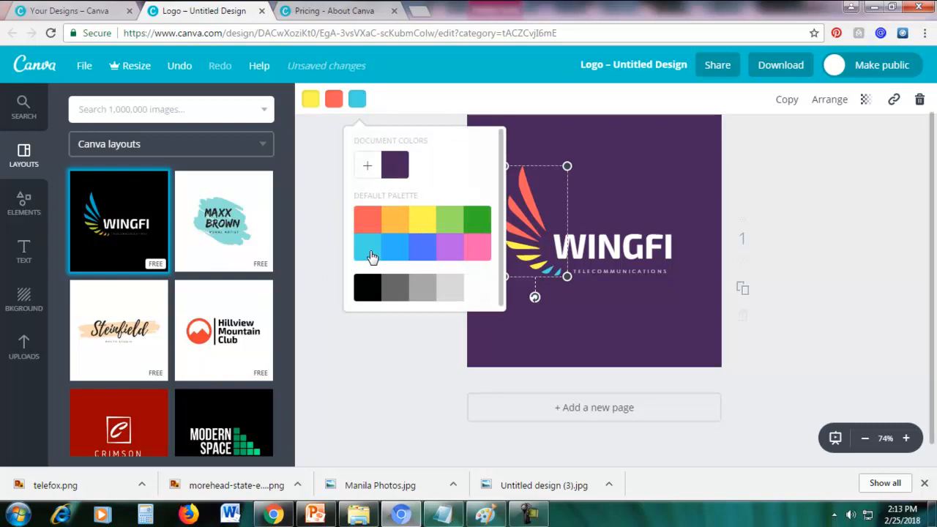
{"action": "left_click", "coordinate": [653, 154]}
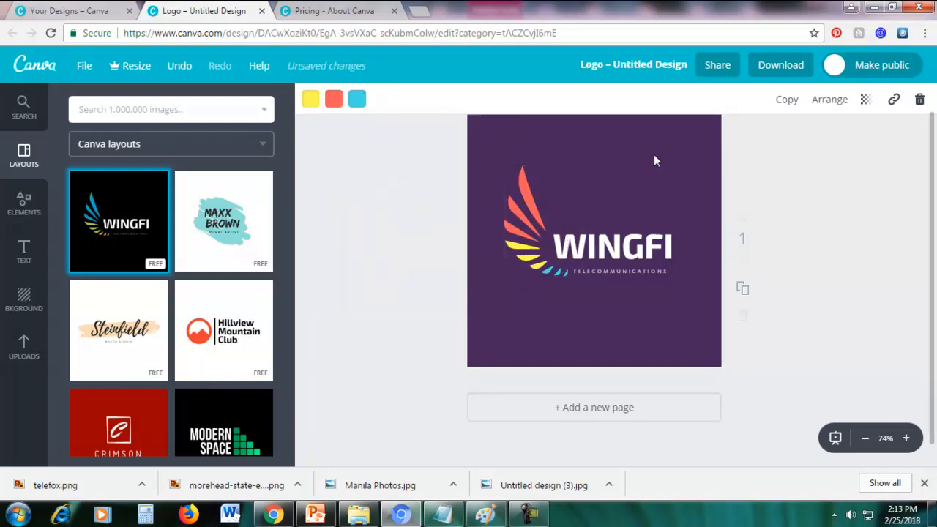
Replace the WINGFI heading text in the logo with TELCO.
{"action": "double_click", "coordinate": [651, 247]}
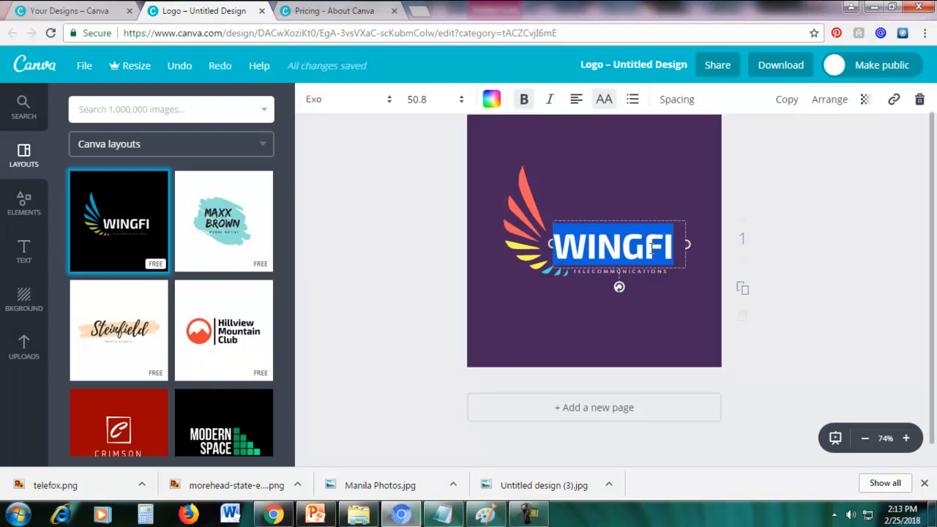
{"action": "type", "text": "TELCO"}
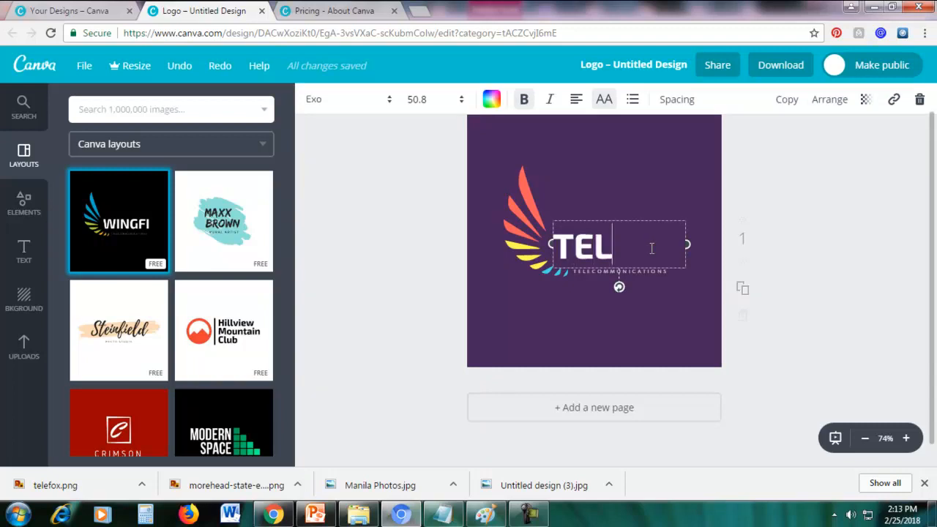
{"action": "left_click", "coordinate": [639, 183]}
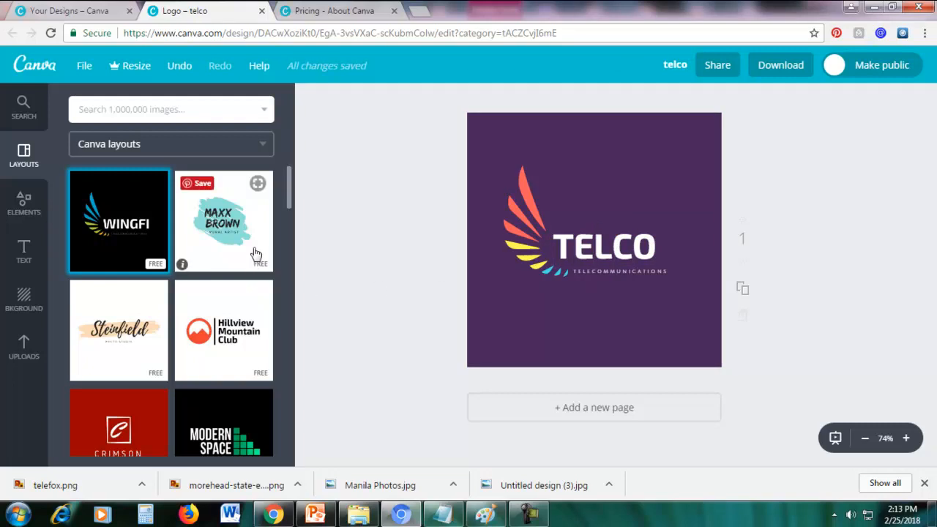
Find the Lightbulb Productions layout and replace the existing page content with it.
{"action": "scroll", "coordinate": [267, 251], "scroll_direction": "down", "scroll_amount": 12}
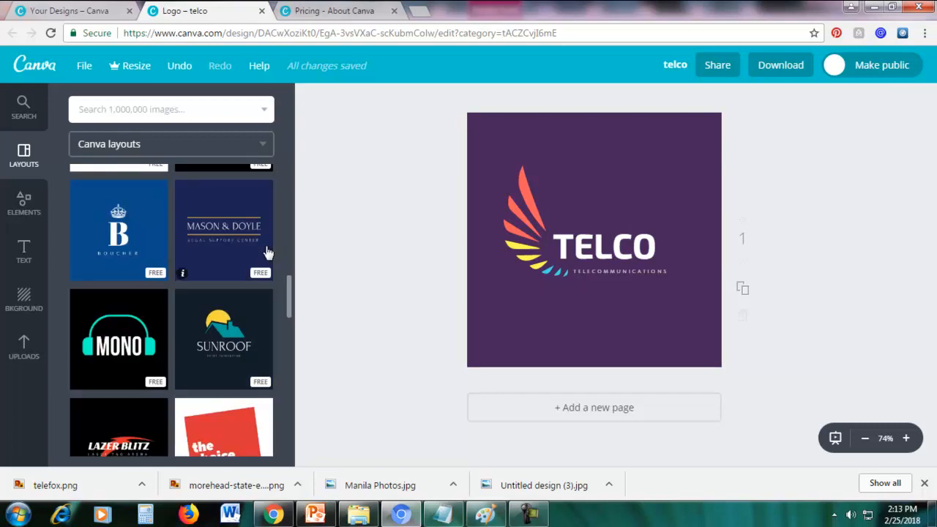
{"action": "scroll", "coordinate": [267, 251], "scroll_direction": "down", "scroll_amount": 7}
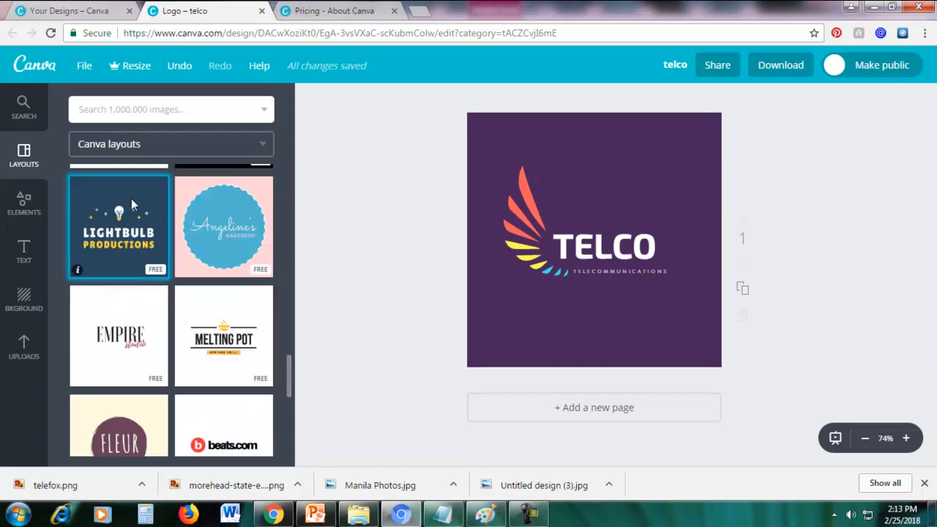
{"action": "left_click", "coordinate": [130, 207]}
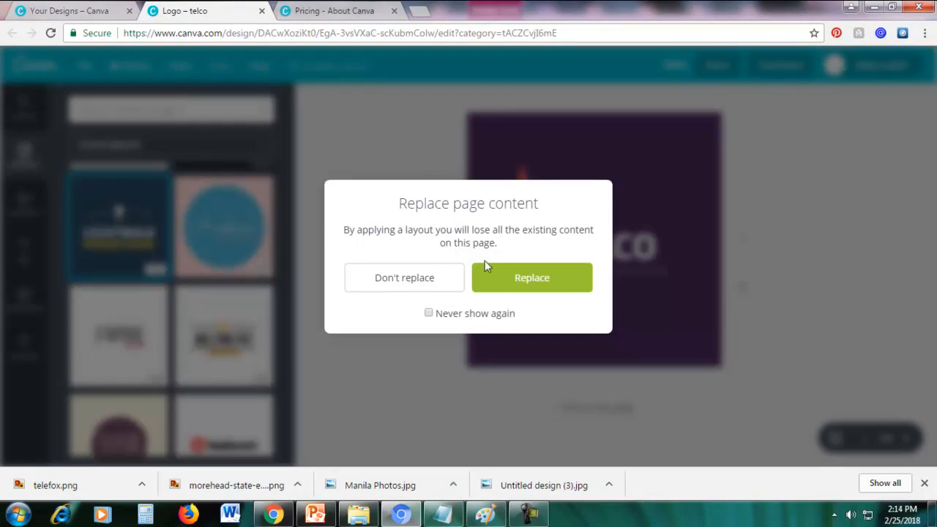
{"action": "left_click", "coordinate": [507, 278]}
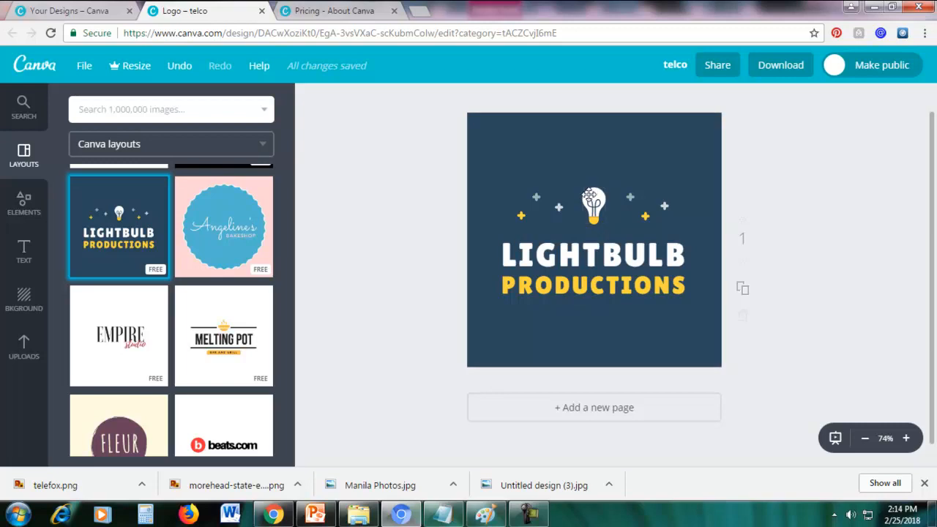
Enlarge the light bulb graphic above the LIGHTBULB text to more than twice its size.
{"action": "left_click", "coordinate": [589, 195]}
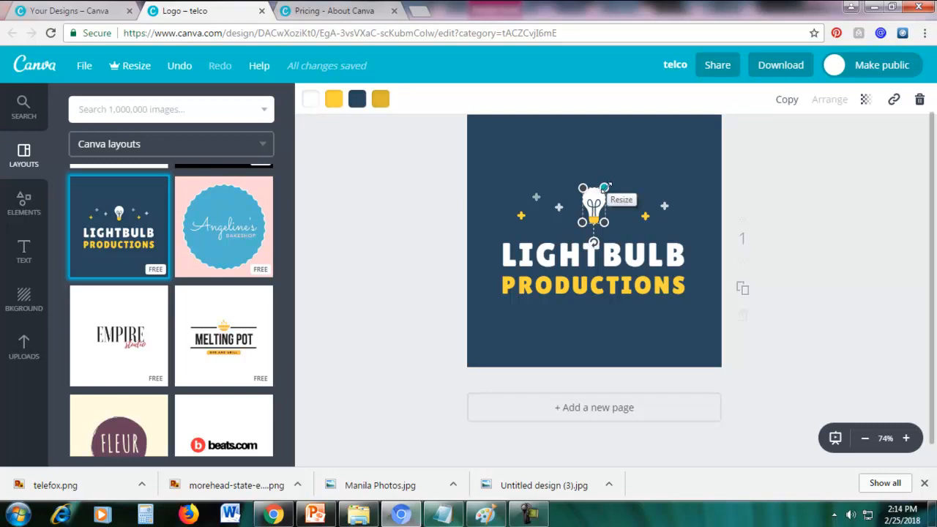
{"action": "left_click_drag", "start_coordinate": [605, 188], "coordinate": [615, 165]}
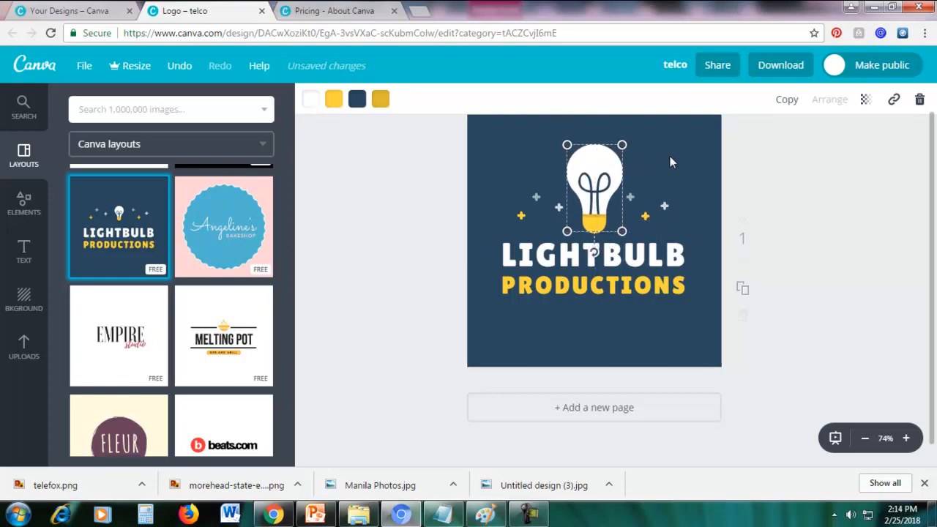
{"action": "left_click", "coordinate": [670, 156]}
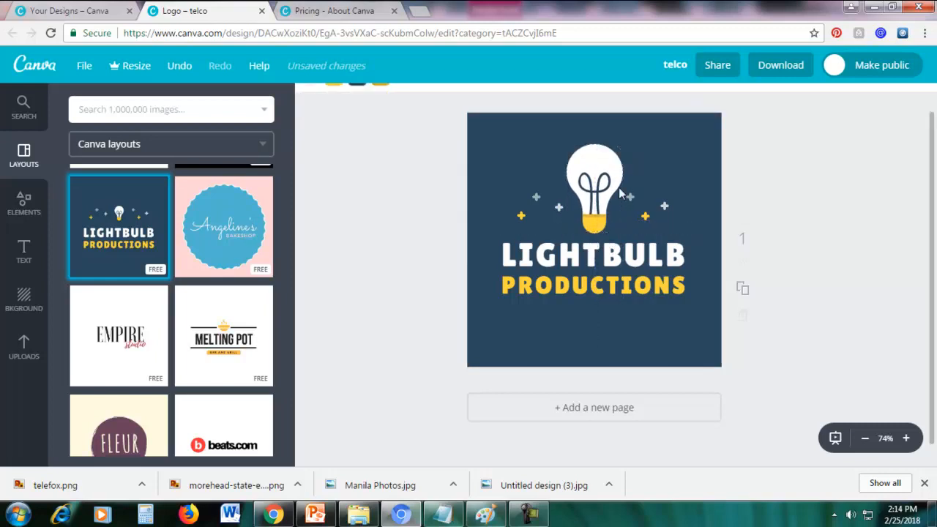
Enlarge the yellow plus sign and the grey plus sign to the left of the bulb.
{"action": "left_click", "coordinate": [520, 214]}
{"action": "left_click_drag", "start_coordinate": [517, 218], "coordinate": [503, 233]}
{"action": "left_click", "coordinate": [519, 175]}
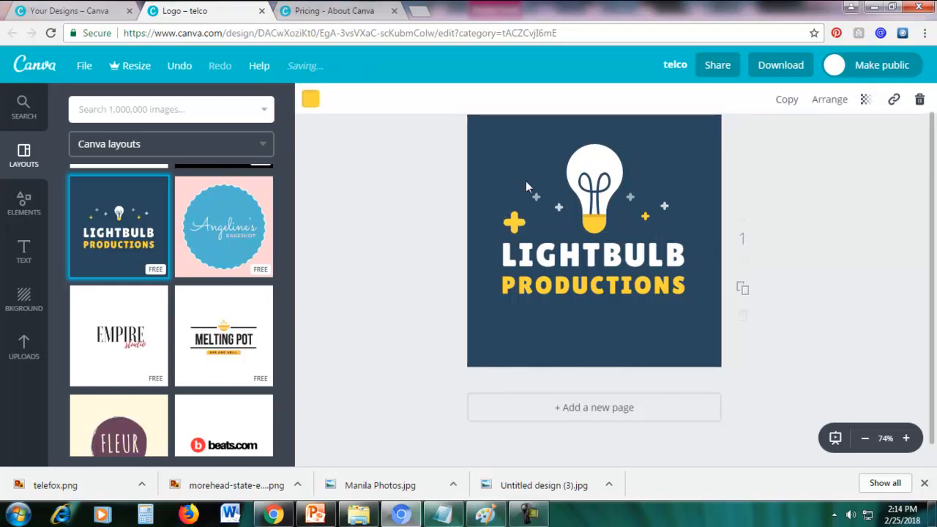
{"action": "left_click", "coordinate": [536, 197]}
{"action": "left_click_drag", "start_coordinate": [542, 190], "coordinate": [549, 183]}
{"action": "left_click", "coordinate": [690, 203]}
Enlarge the white, yellow and grey plus signs to the right of the bulb.
{"action": "left_click", "coordinate": [663, 206]}
{"action": "left_click_drag", "start_coordinate": [671, 201], "coordinate": [677, 195]}
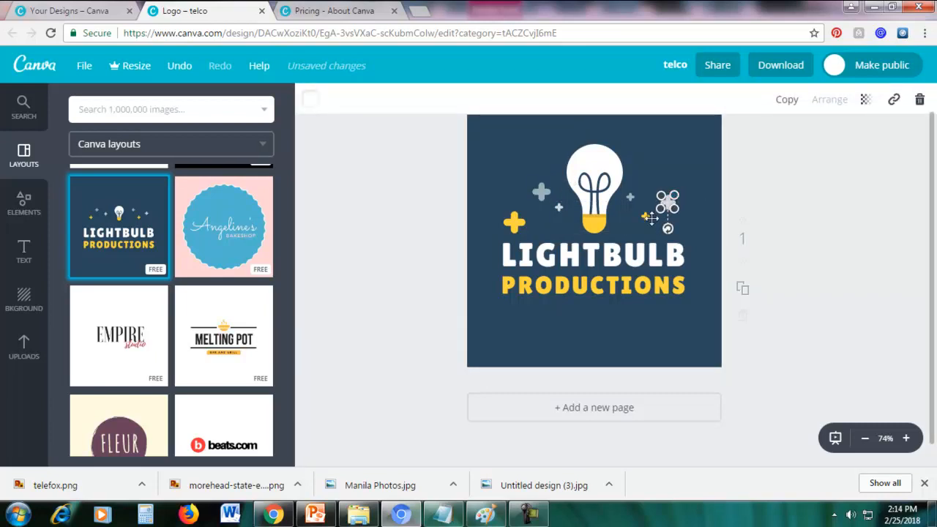
{"action": "left_click", "coordinate": [703, 223]}
{"action": "left_click", "coordinate": [645, 213]}
{"action": "left_click_drag", "start_coordinate": [640, 220], "coordinate": [635, 225]}
{"action": "left_click", "coordinate": [662, 181]}
{"action": "left_click", "coordinate": [629, 199]}
{"action": "left_click_drag", "start_coordinate": [635, 190], "coordinate": [642, 183]}
{"action": "left_click", "coordinate": [683, 162]}
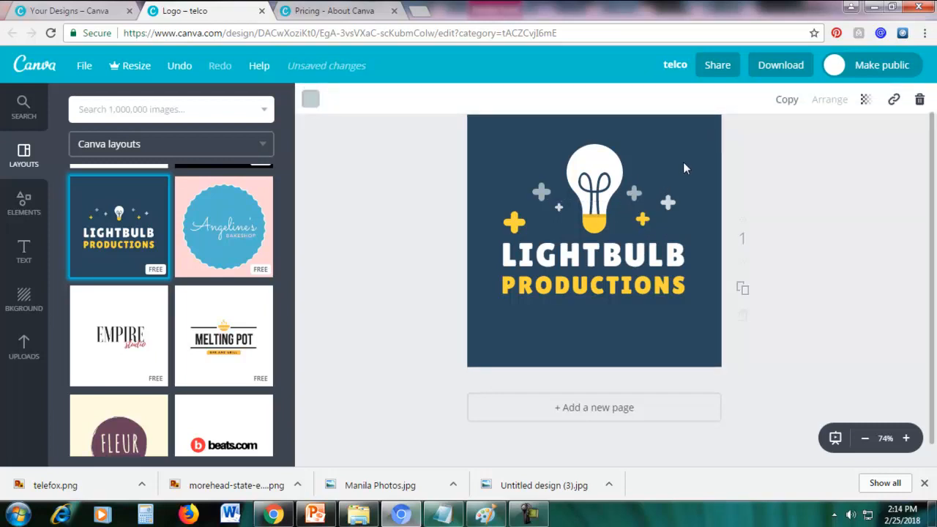
Recolour the grey plus sign left of the bulb pink and the grey plus sign right of it green.
{"action": "left_click", "coordinate": [540, 191]}
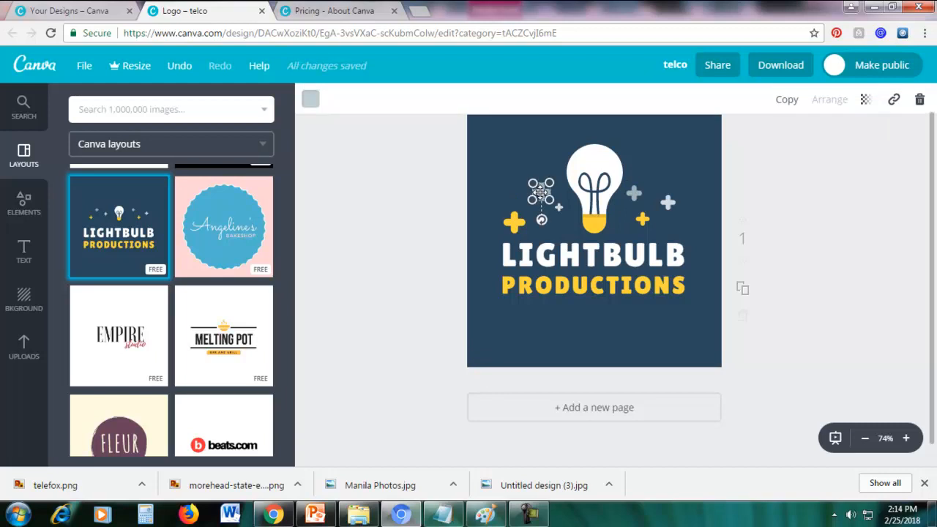
{"action": "left_click", "coordinate": [310, 100]}
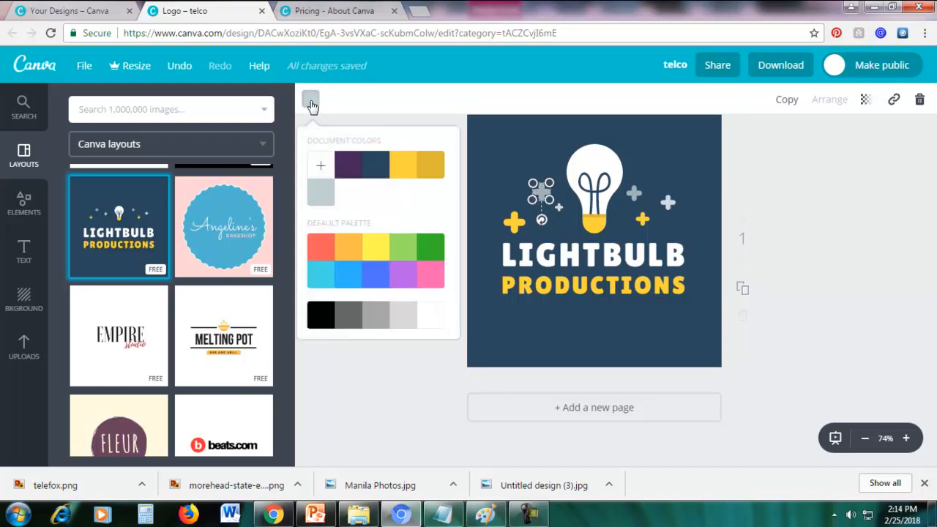
{"action": "left_click", "coordinate": [431, 274]}
{"action": "left_click", "coordinate": [517, 145]}
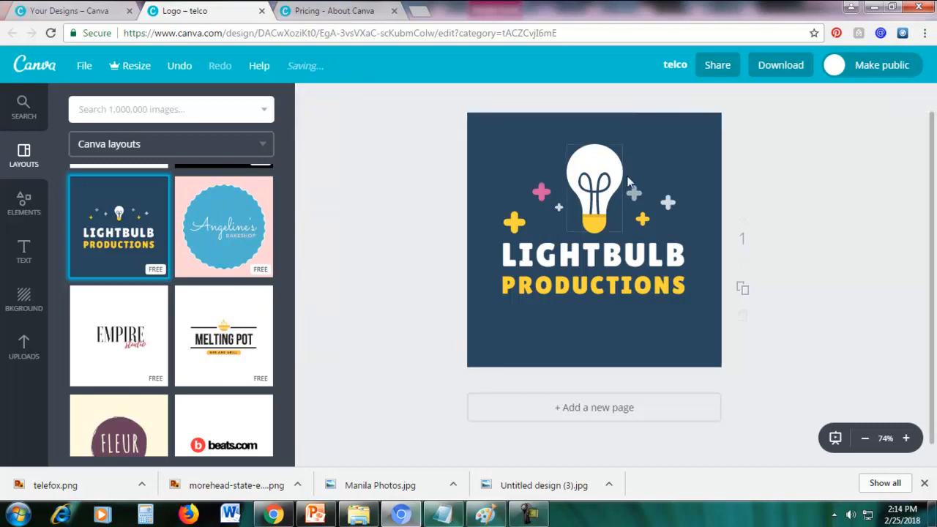
{"action": "left_click", "coordinate": [623, 188]}
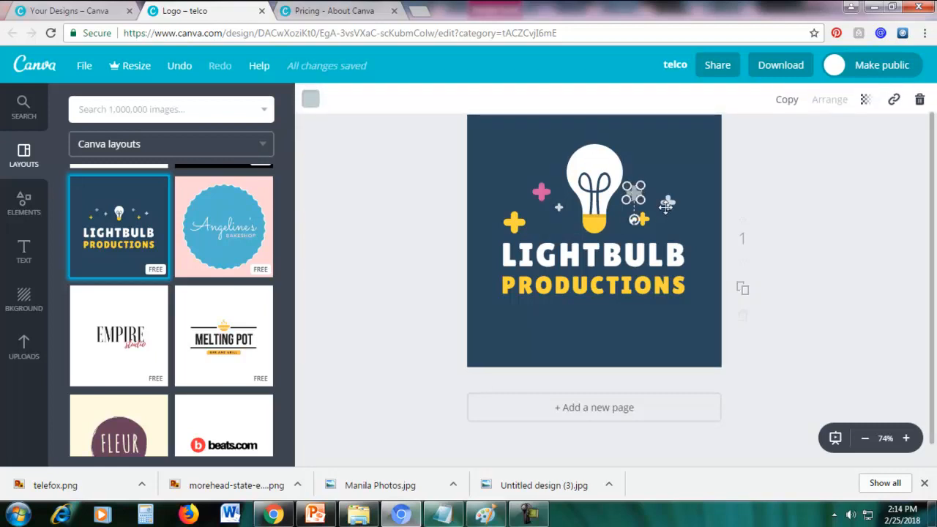
{"action": "left_click", "coordinate": [312, 100]}
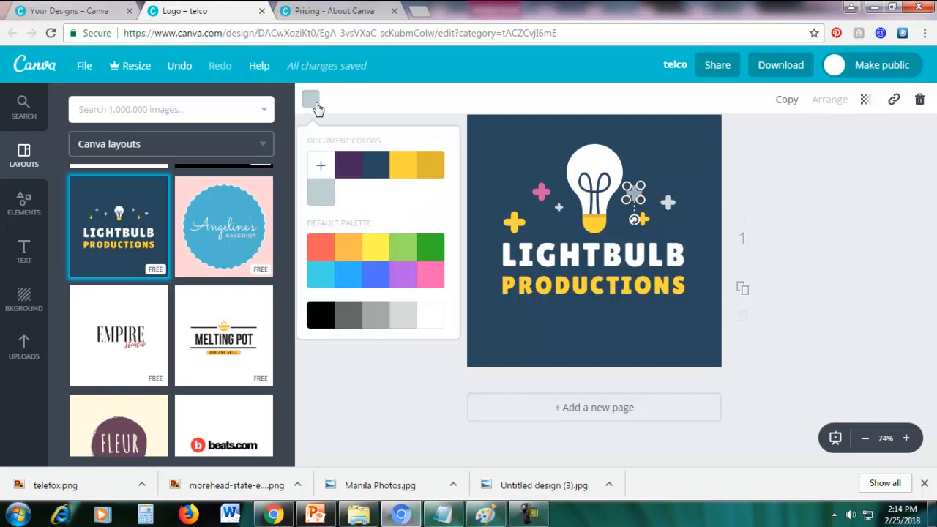
{"action": "left_click", "coordinate": [405, 249]}
{"action": "left_click", "coordinate": [783, 188]}
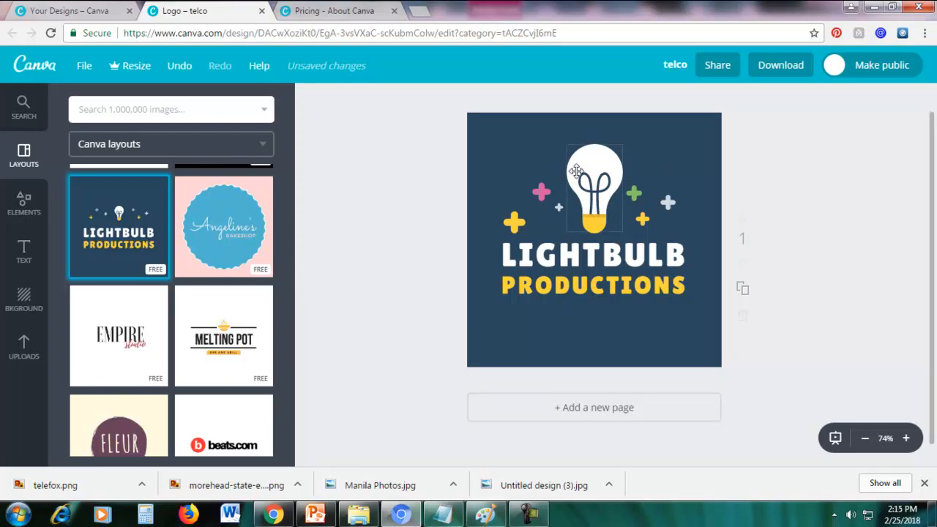
Move the pink plus to the page's upper left, the large yellow plus to the upper right, and the green plus below the pink one.
{"action": "left_click_drag", "start_coordinate": [541, 191], "coordinate": [505, 144]}
{"action": "left_click", "coordinate": [524, 185]}
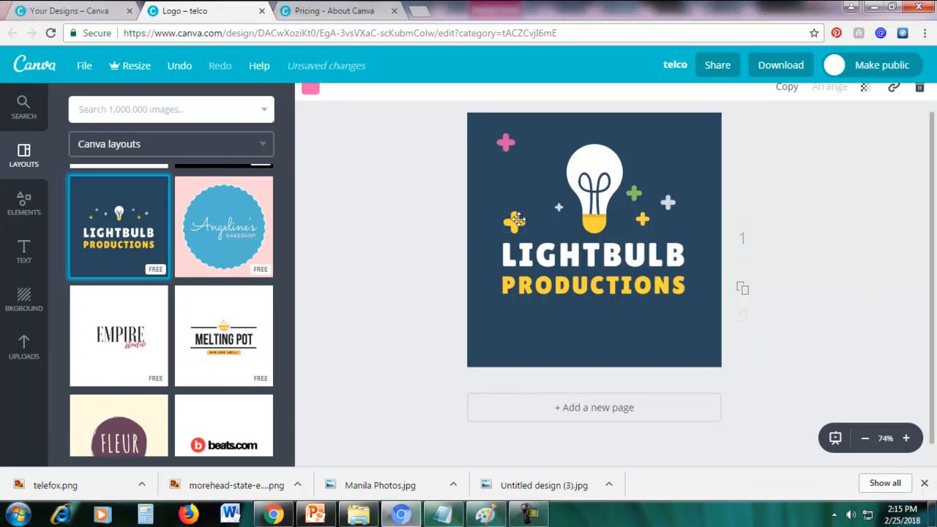
{"action": "left_click_drag", "start_coordinate": [516, 213], "coordinate": [685, 146]}
{"action": "left_click", "coordinate": [722, 202]}
{"action": "left_click", "coordinate": [634, 193]}
{"action": "left_click_drag", "start_coordinate": [633, 192], "coordinate": [506, 194]}
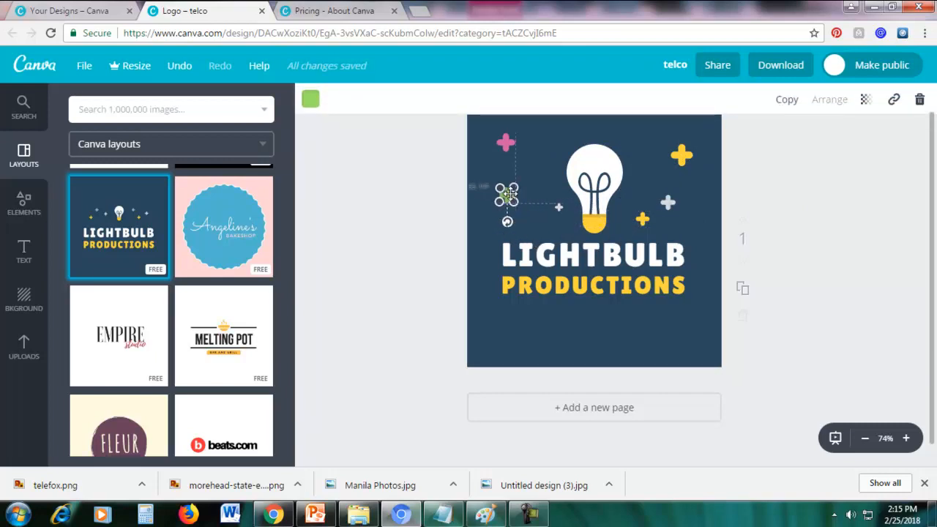
{"action": "left_click", "coordinate": [810, 185]}
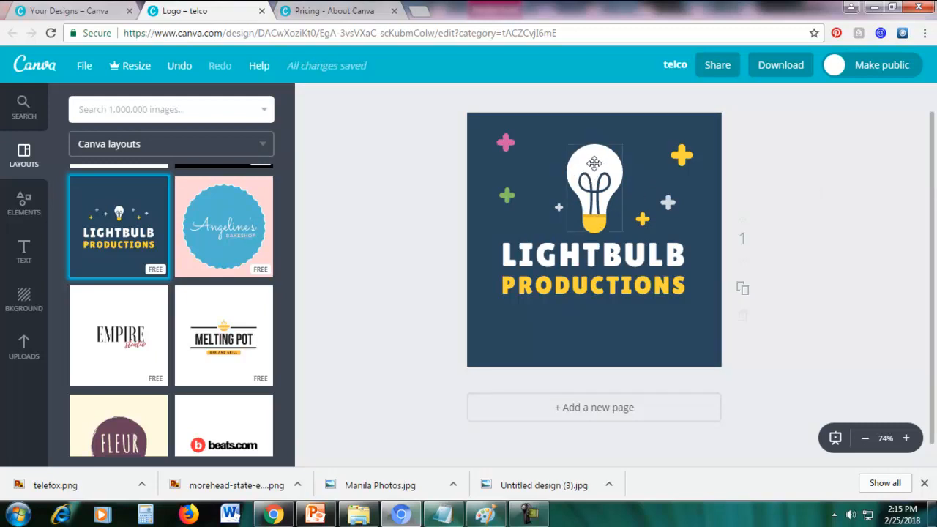
Change the yellow base of the light bulb graphic to pink.
{"action": "left_click", "coordinate": [593, 163]}
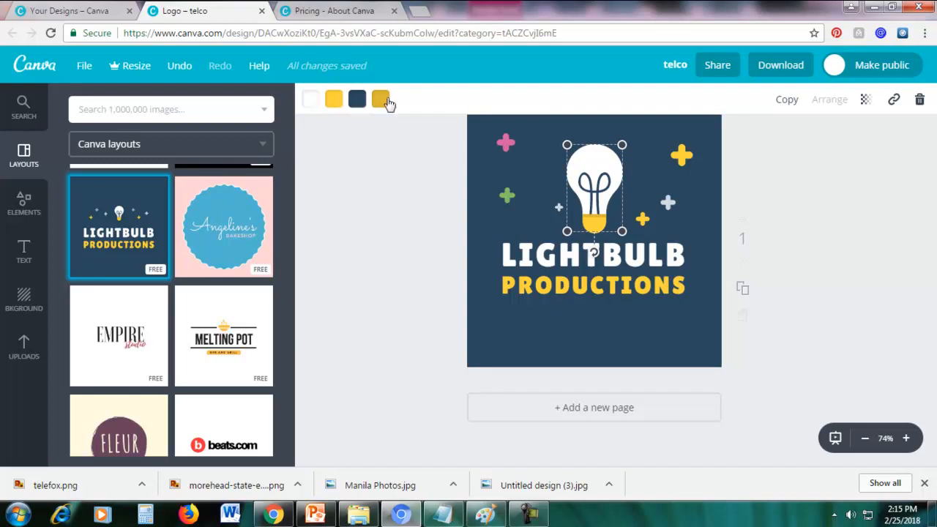
{"action": "left_click", "coordinate": [334, 100]}
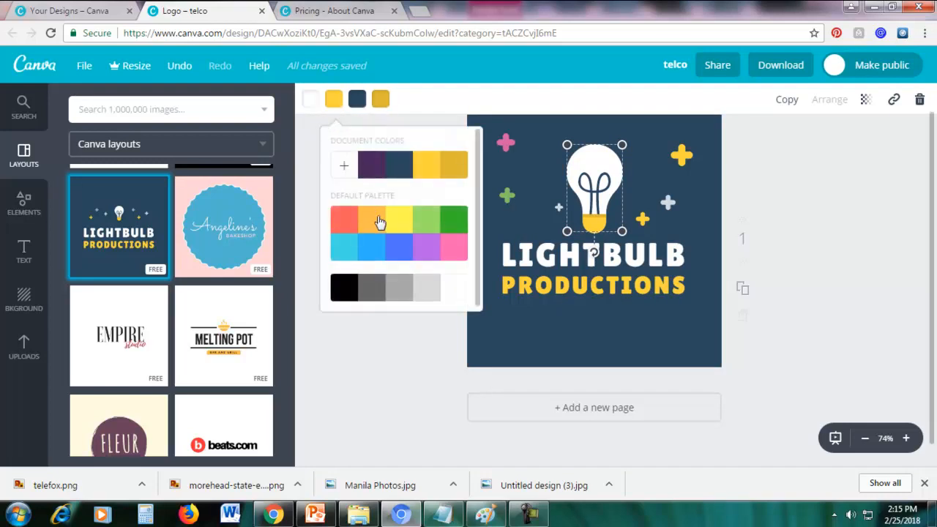
{"action": "left_click", "coordinate": [428, 252]}
{"action": "left_click", "coordinate": [450, 252]}
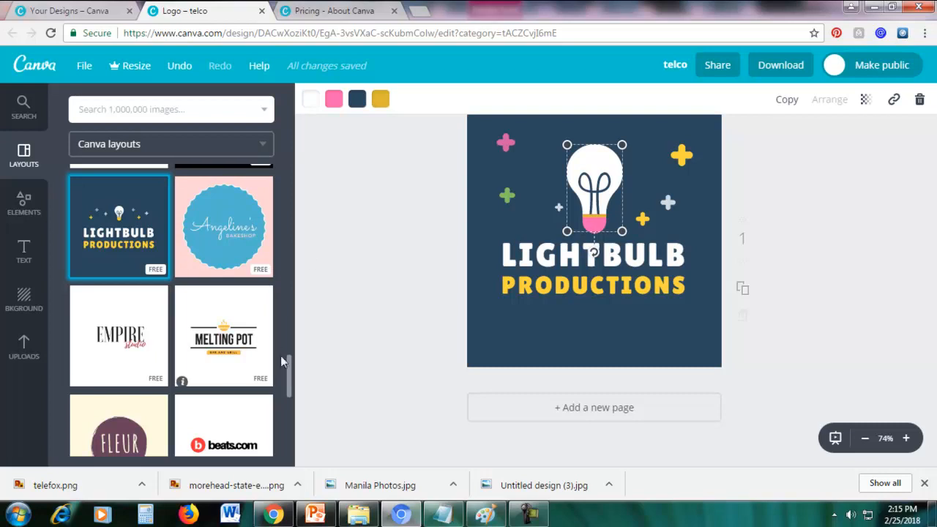
Find the Hillview Mountain Club layout and replace the existing page content with it.
{"action": "left_click_drag", "start_coordinate": [289, 378], "coordinate": [289, 168]}
{"action": "left_click", "coordinate": [245, 299]}
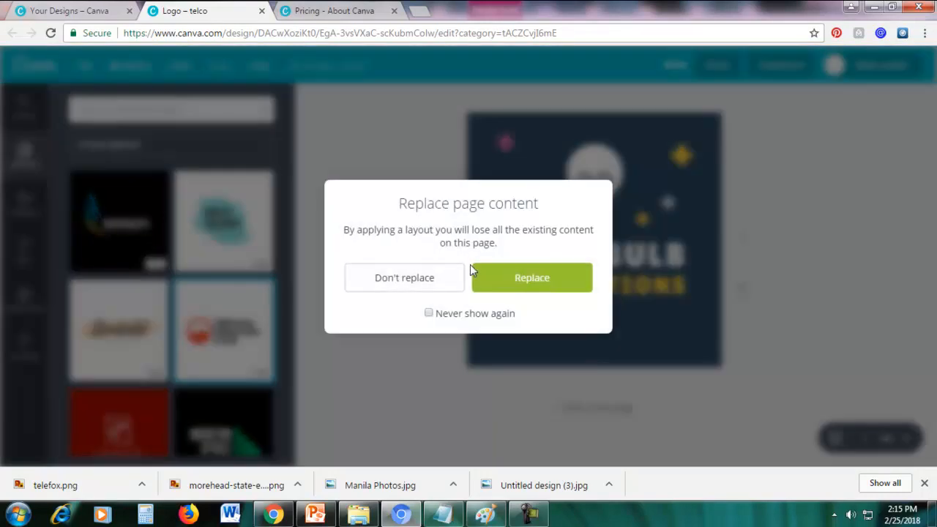
{"action": "left_click", "coordinate": [507, 274]}
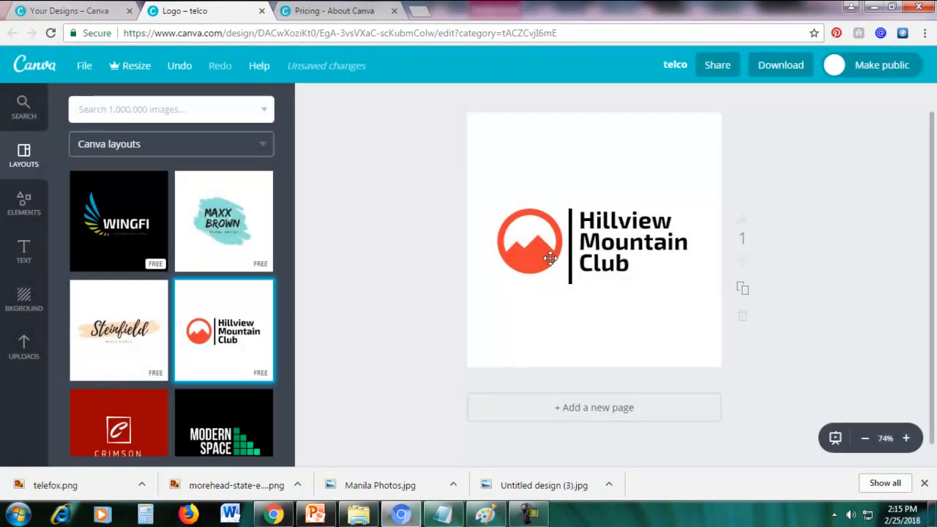
Recolour the round mountain emblem with the dark purple from the document colours.
{"action": "left_click", "coordinate": [515, 260]}
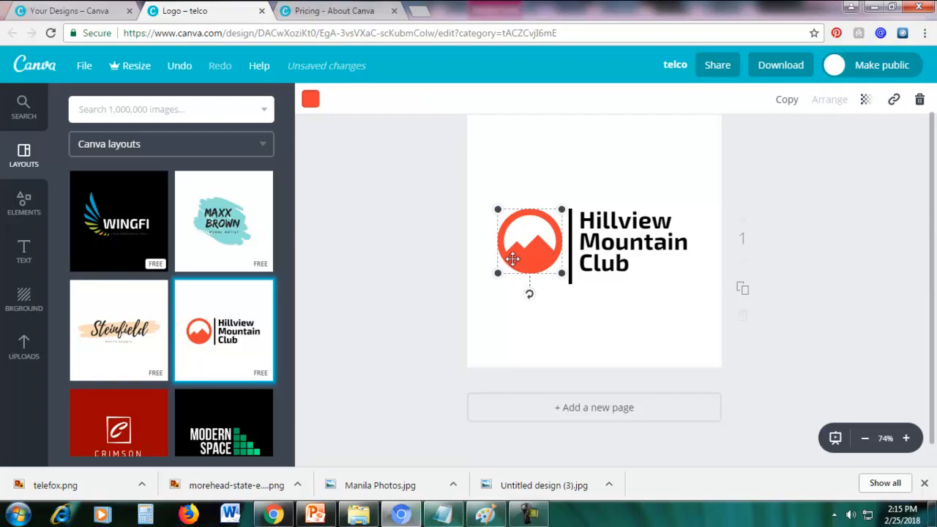
{"action": "left_click", "coordinate": [311, 102]}
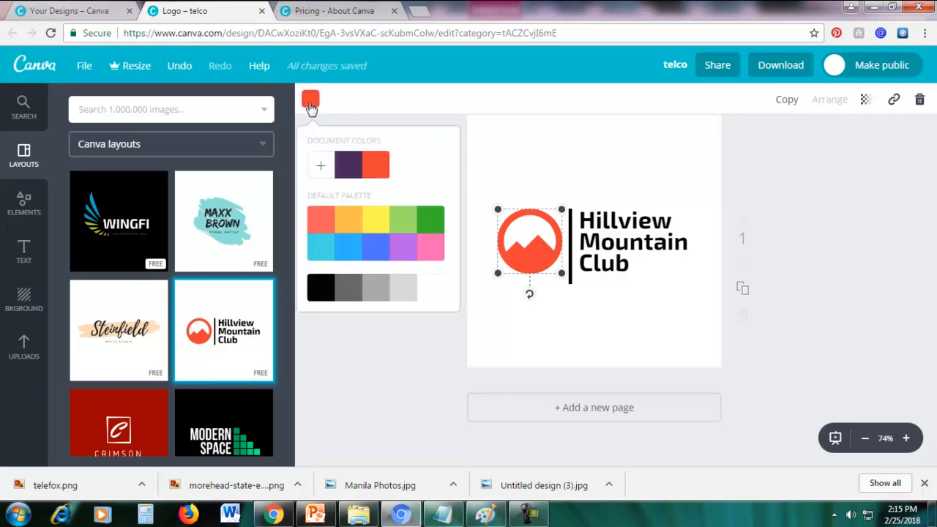
{"action": "left_click", "coordinate": [348, 165]}
{"action": "left_click", "coordinate": [613, 143]}
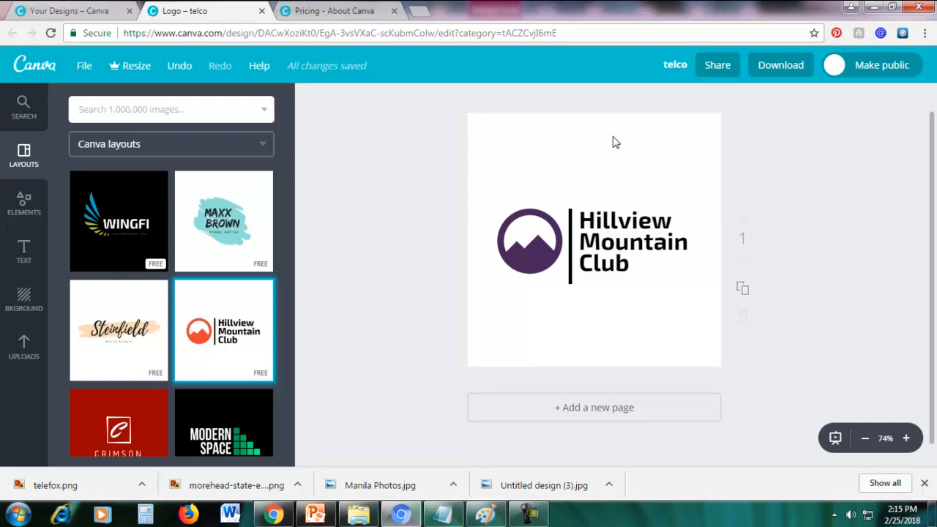
Delete the round mountain emblem and upload the eagle head image from the computer.
{"action": "left_click", "coordinate": [526, 251]}
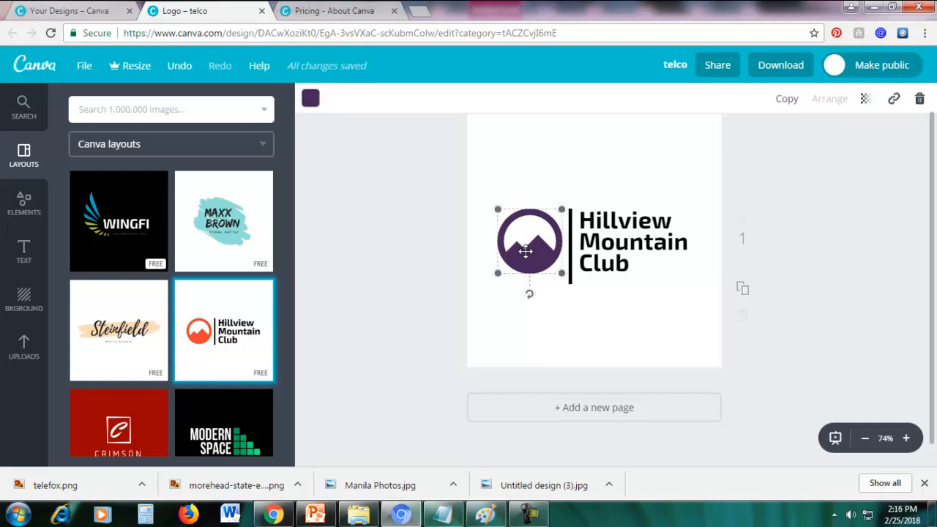
{"action": "left_click", "coordinate": [920, 102]}
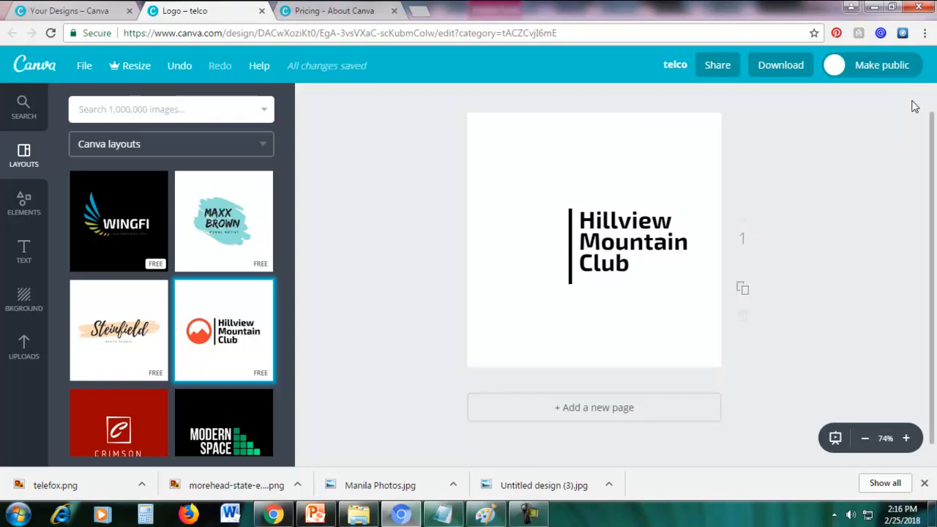
{"action": "left_click", "coordinate": [24, 362]}
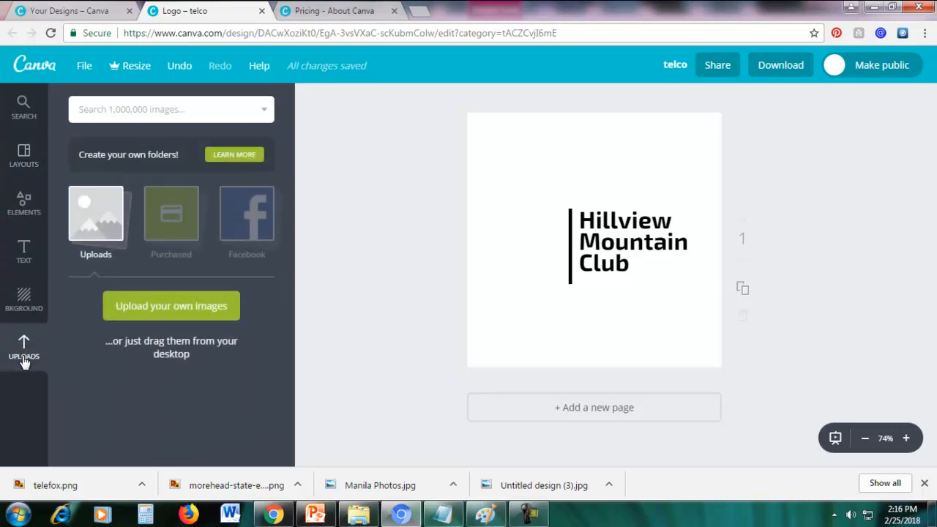
{"action": "left_click", "coordinate": [171, 315]}
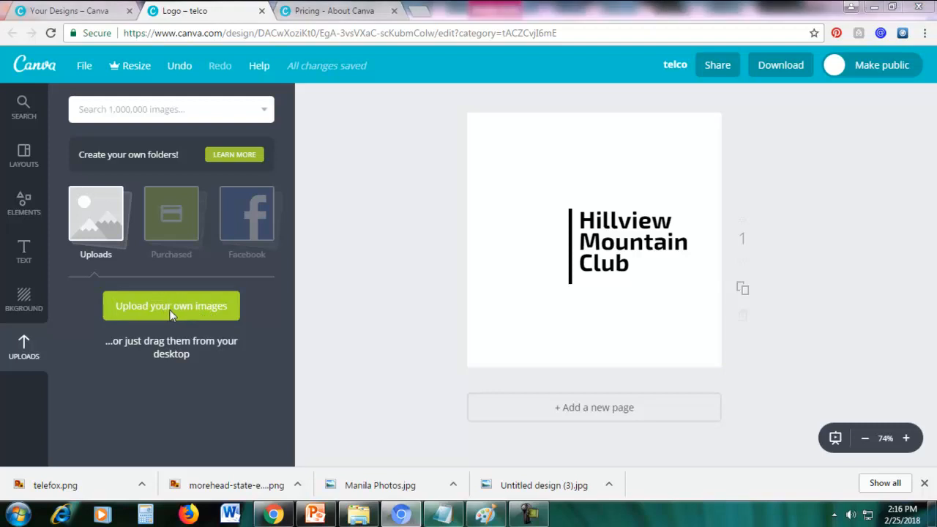
{"action": "double_click", "coordinate": [220, 172]}
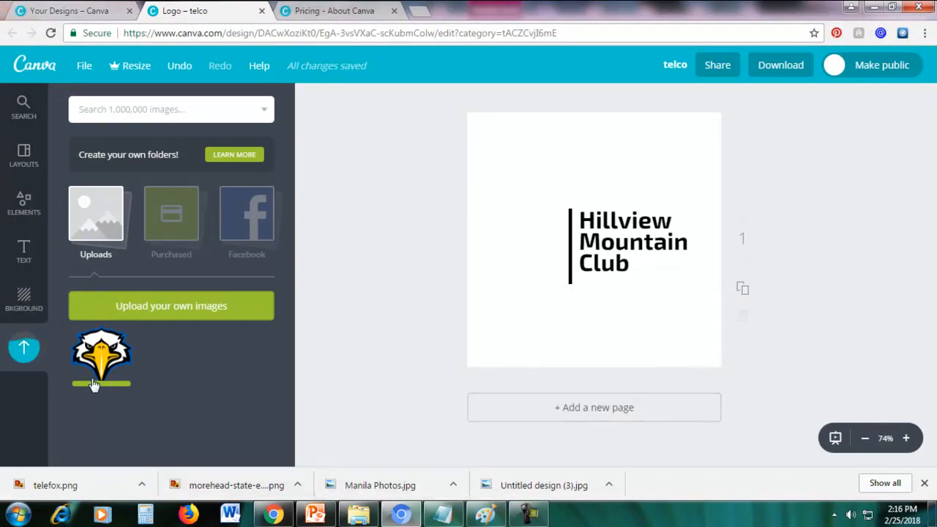
Add the uploaded eagle head to the page, shrink it to about a third, and place it left of the vertical line.
{"action": "left_click_drag", "start_coordinate": [102, 364], "coordinate": [575, 244]}
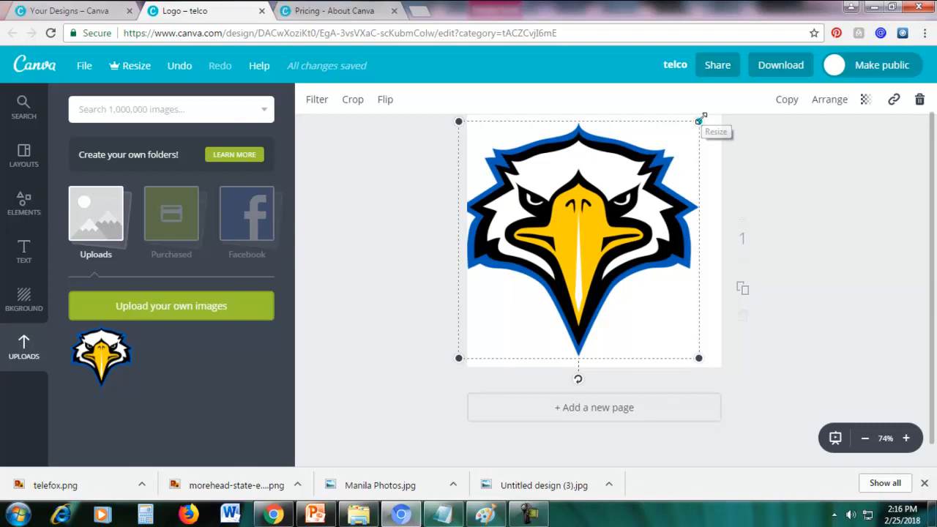
{"action": "left_click_drag", "start_coordinate": [698, 121], "coordinate": [539, 262]}
{"action": "left_click_drag", "start_coordinate": [509, 296], "coordinate": [524, 233]}
{"action": "left_click", "coordinate": [626, 155]}
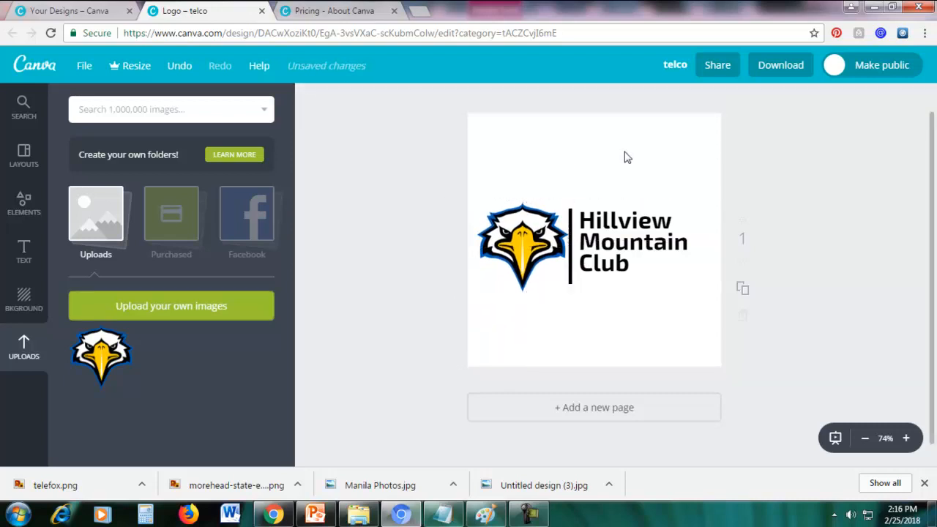
Try dark purple and pink as the page background colour, and set it back to white.
{"action": "left_click", "coordinate": [626, 155]}
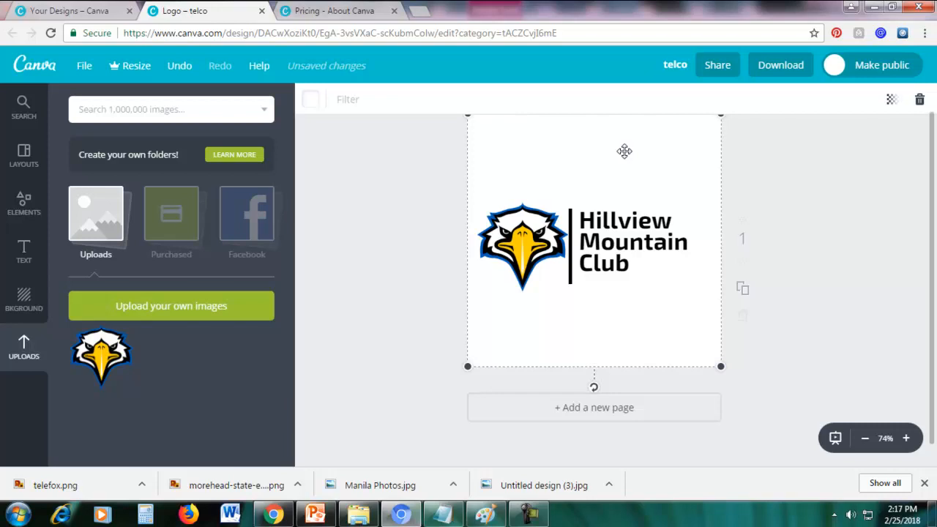
{"action": "left_click", "coordinate": [311, 101]}
{"action": "left_click", "coordinate": [348, 165]}
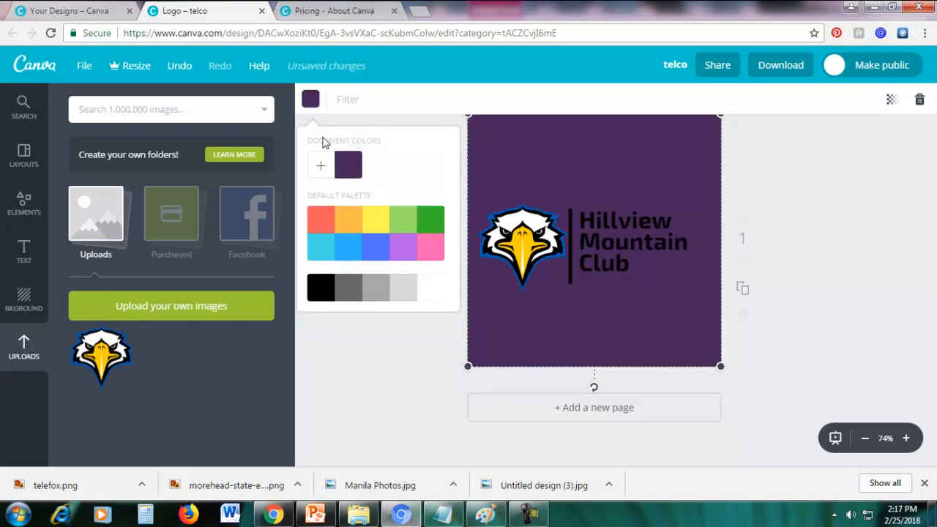
{"action": "left_click", "coordinate": [430, 248]}
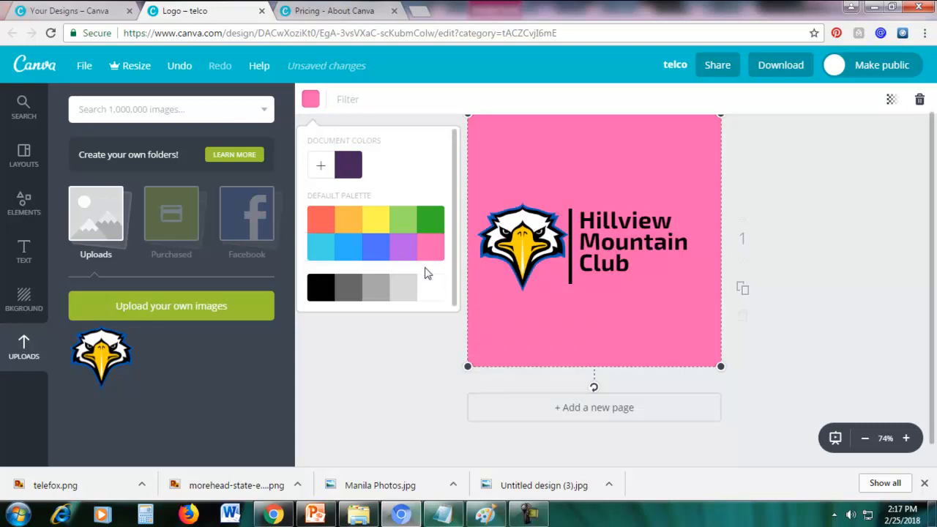
{"action": "left_click", "coordinate": [430, 289]}
{"action": "left_click", "coordinate": [800, 176]}
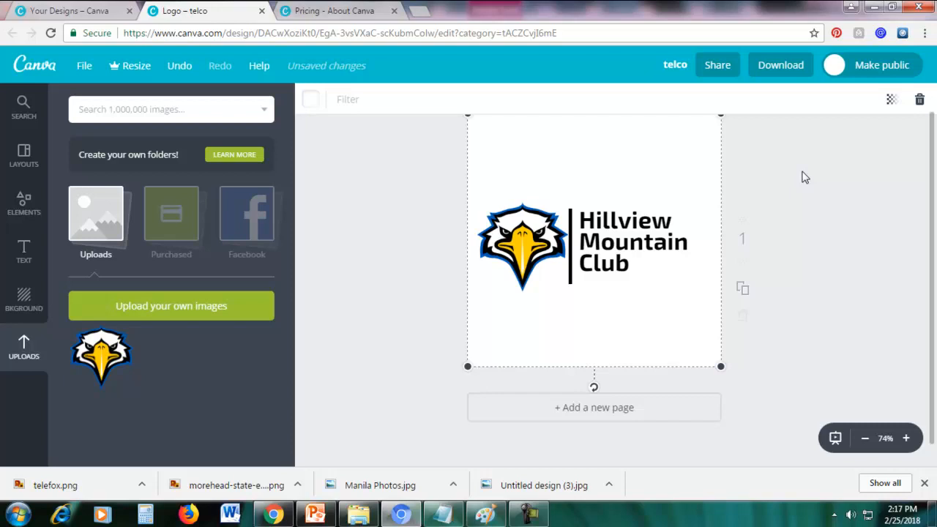
Examine the file types offered for downloading the logo, including PNG, without downloading it.
{"action": "left_click", "coordinate": [769, 64]}
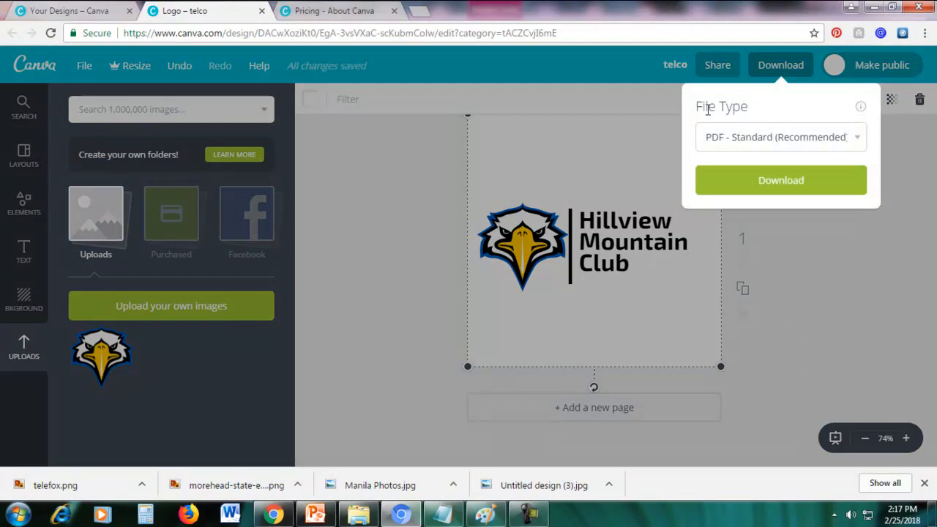
{"action": "left_click", "coordinate": [736, 138]}
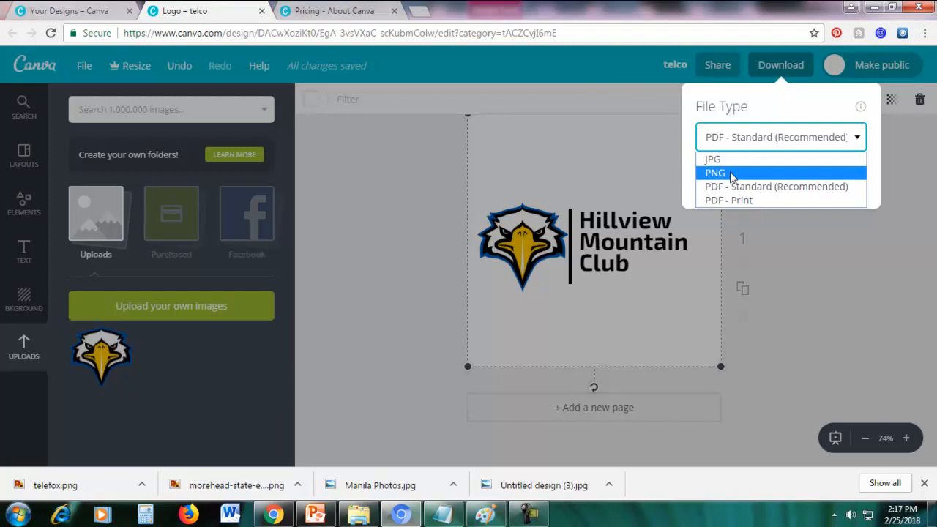
{"action": "left_click", "coordinate": [824, 285]}
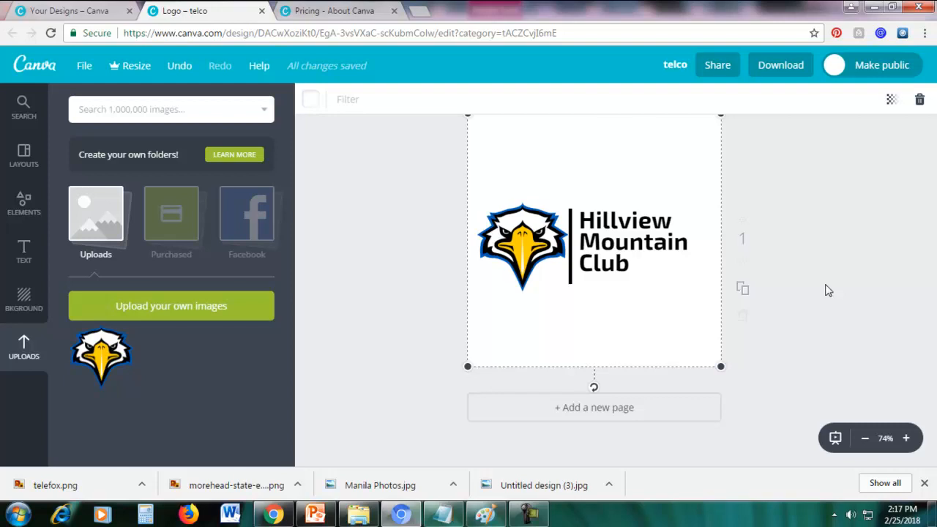
Switch to PowerPoint and compare the transparent and non-transparent PNG eagle pictures on slide 4.
{"action": "left_click", "coordinate": [315, 514]}
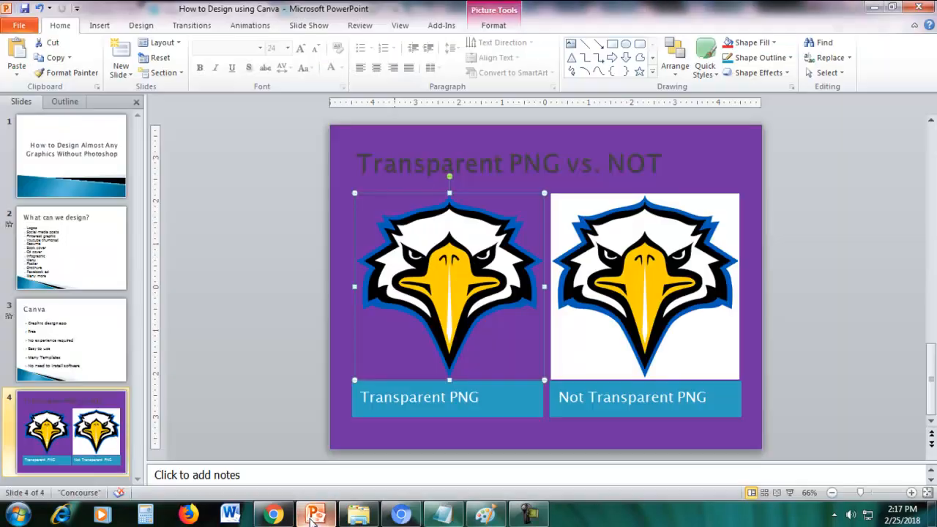
{"action": "left_click", "coordinate": [895, 305]}
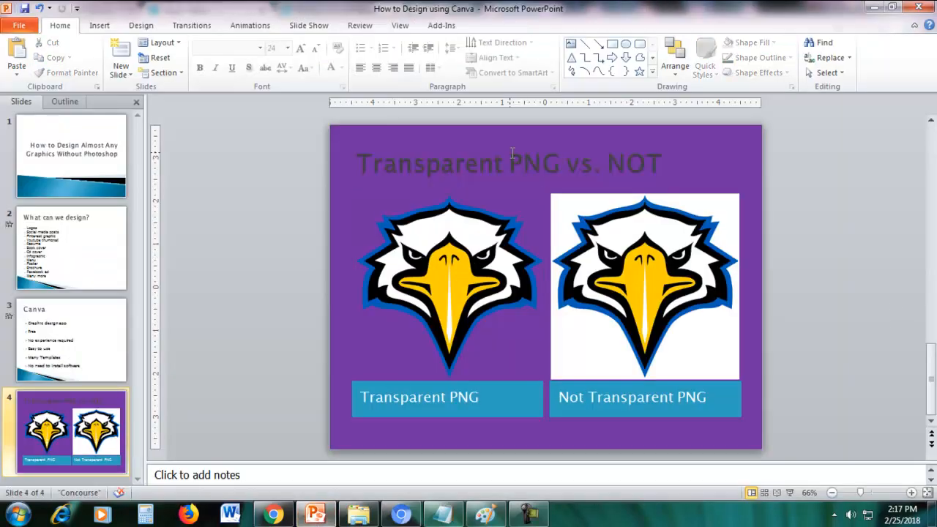
{"action": "left_click", "coordinate": [456, 274]}
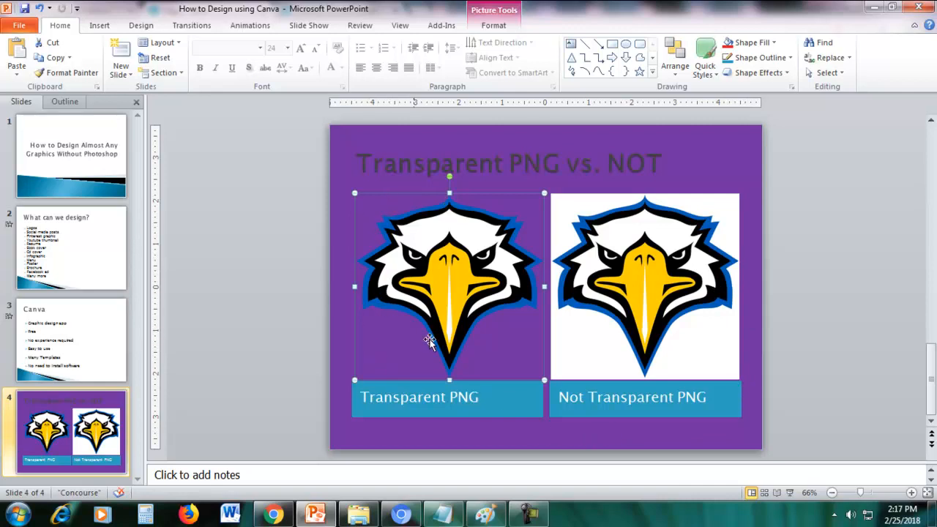
{"action": "left_click", "coordinate": [375, 439]}
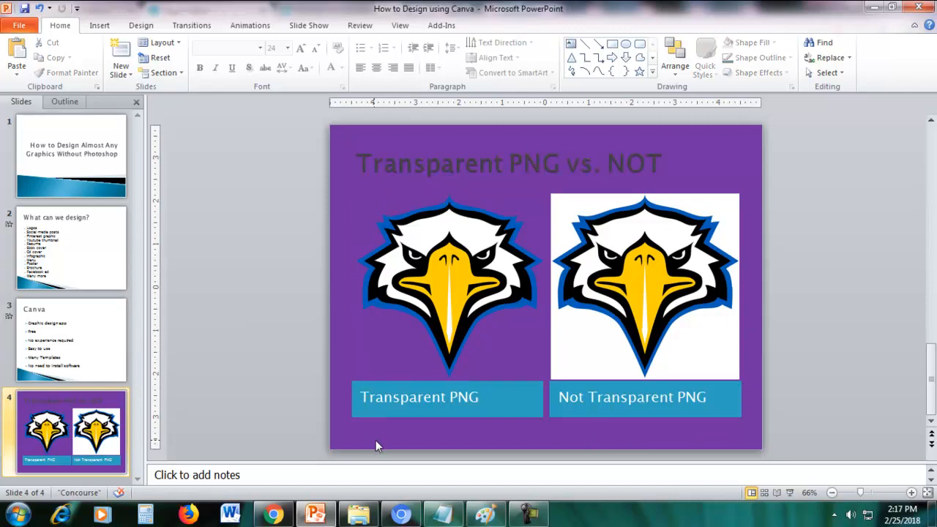
Open the background formatting options for slide 4.
{"action": "right_click", "coordinate": [377, 439]}
{"action": "left_click", "coordinate": [384, 429]}
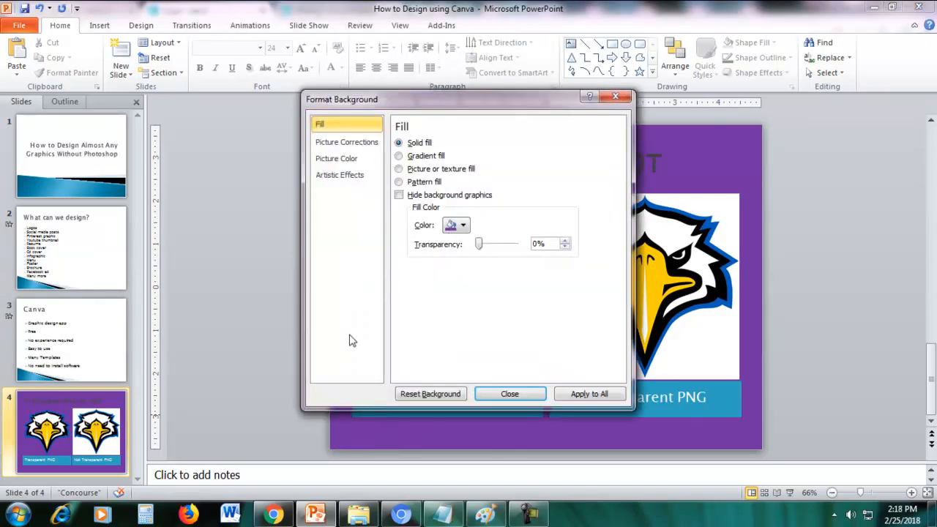
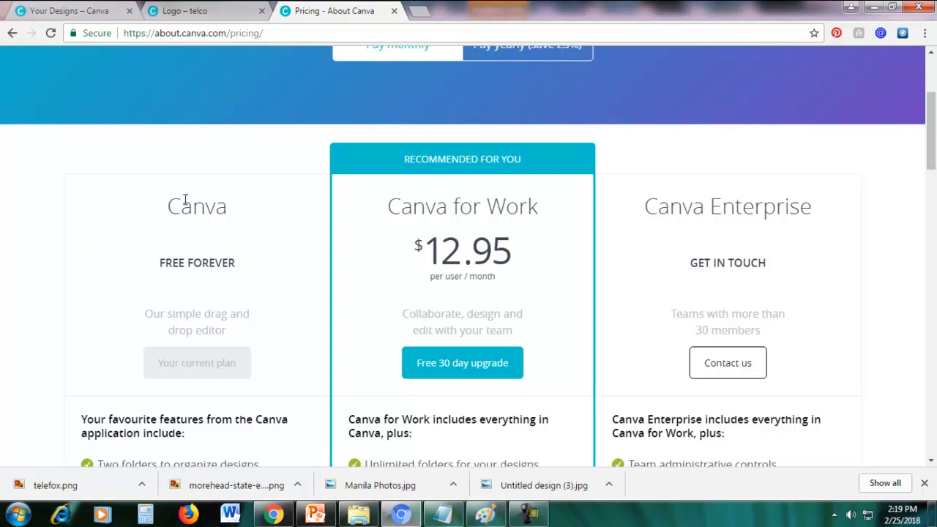
Examine the Canva pricing page, comparing the free plan with Canva for Work and Canva Enterprise.
{"action": "left_click_drag", "start_coordinate": [168, 202], "coordinate": [226, 256]}
{"action": "left_click", "coordinate": [226, 256]}
{"action": "left_click_drag", "start_coordinate": [933, 153], "coordinate": [932, 168]}
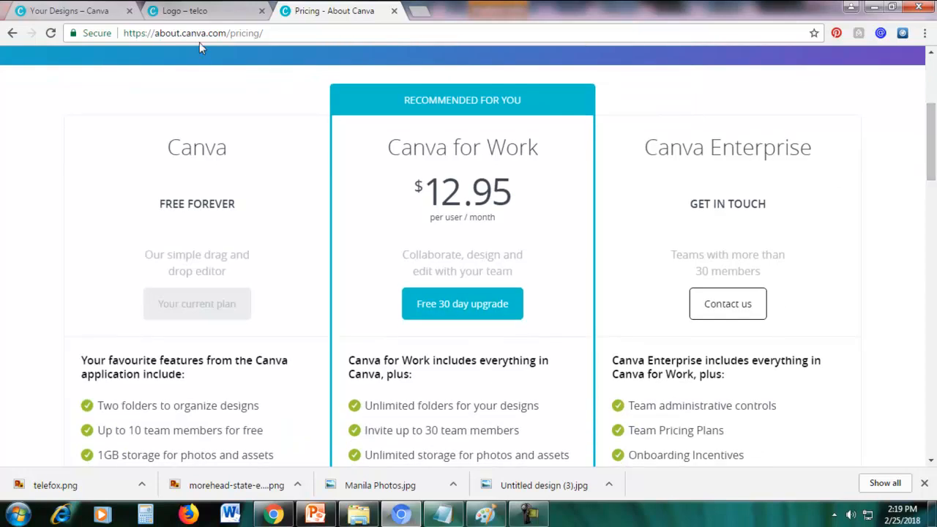
Return to the logo design, choose PNG as the download file type, and open the information on transparent backgrounds.
{"action": "left_click", "coordinate": [193, 13]}
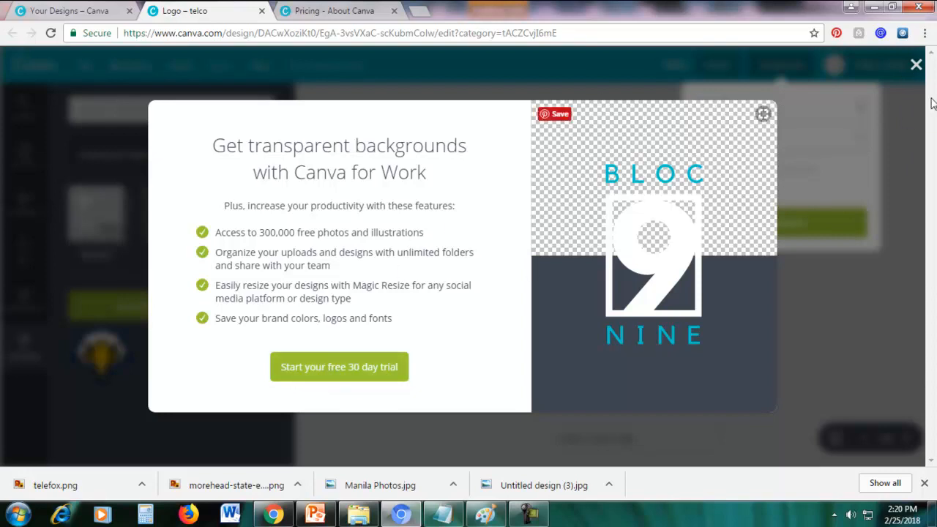
{"action": "left_click", "coordinate": [915, 65]}
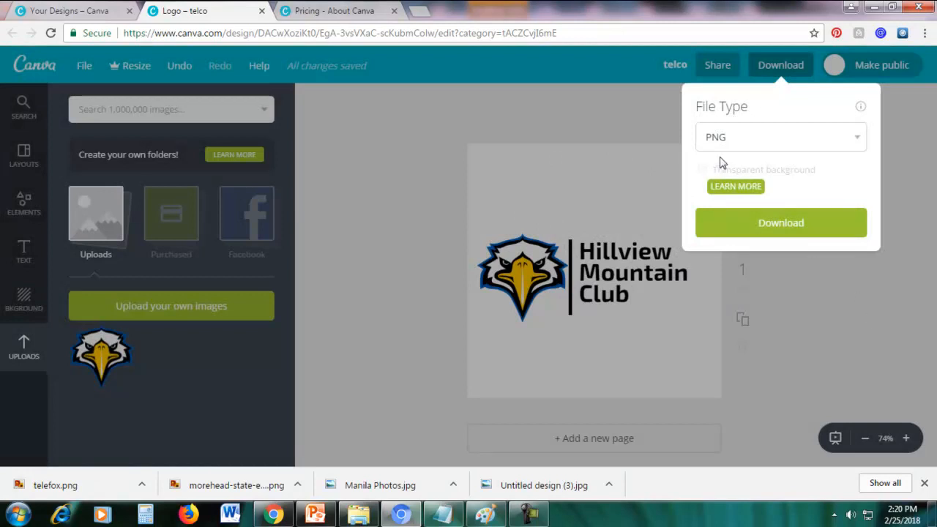
{"action": "left_click", "coordinate": [915, 161]}
{"action": "left_click", "coordinate": [767, 69]}
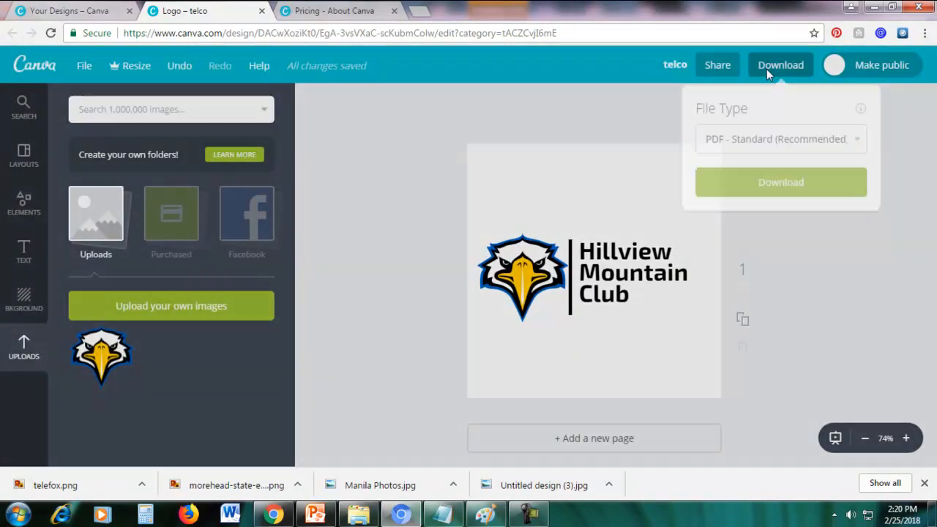
{"action": "left_click", "coordinate": [766, 134]}
{"action": "left_click", "coordinate": [733, 173]}
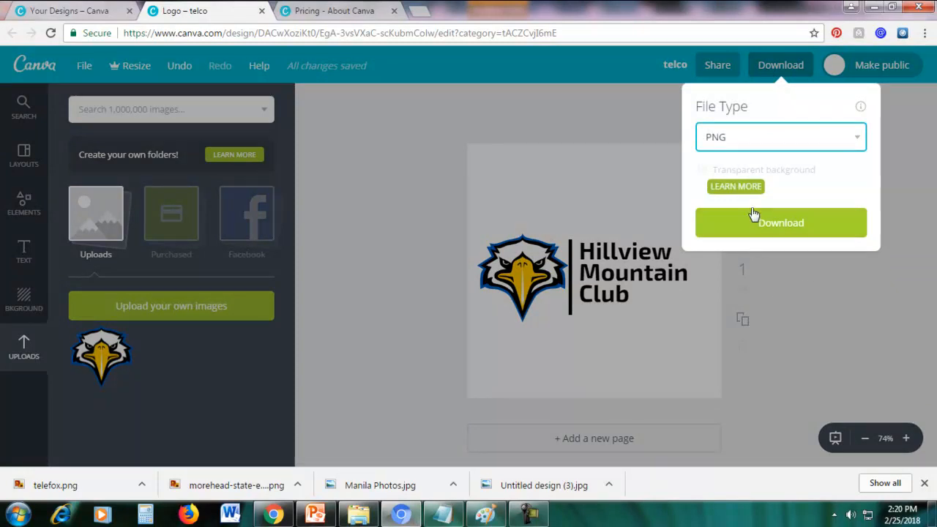
{"action": "left_click", "coordinate": [736, 185]}
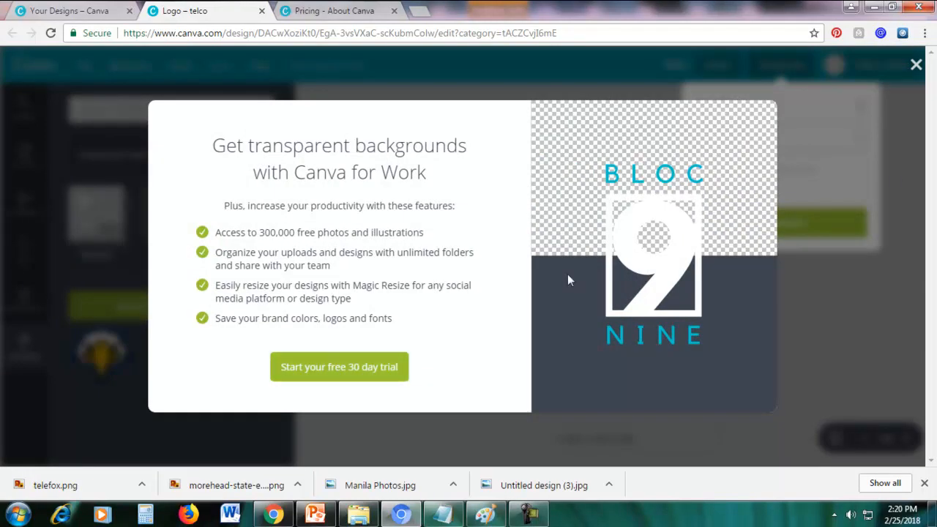
Open the free 30-day Canva for Work trial sign-up and review its plan options and credit card fields.
{"action": "left_click", "coordinate": [346, 371]}
{"action": "scroll", "coordinate": [559, 289], "scroll_direction": "down", "scroll_amount": 1}
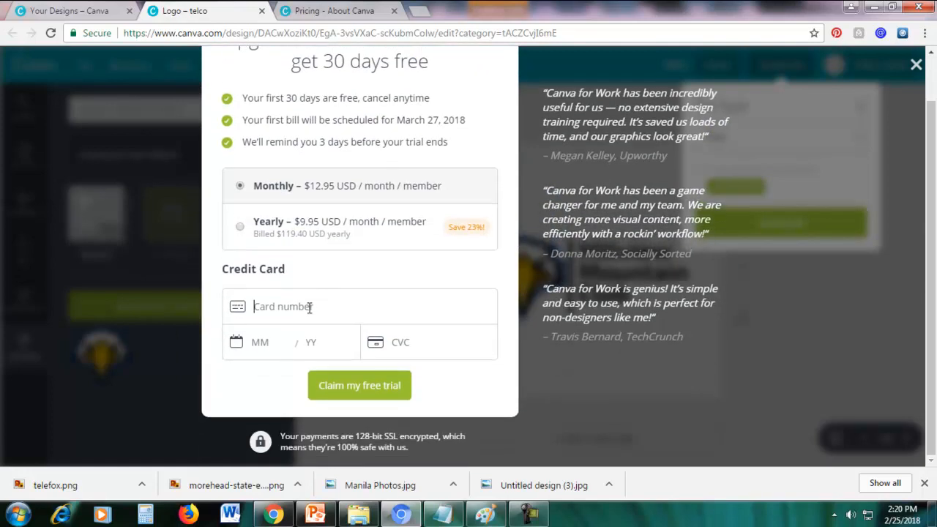
{"action": "left_click", "coordinate": [261, 339]}
{"action": "left_click", "coordinate": [404, 339]}
{"action": "scroll", "coordinate": [609, 296], "scroll_direction": "up", "scroll_amount": 1}
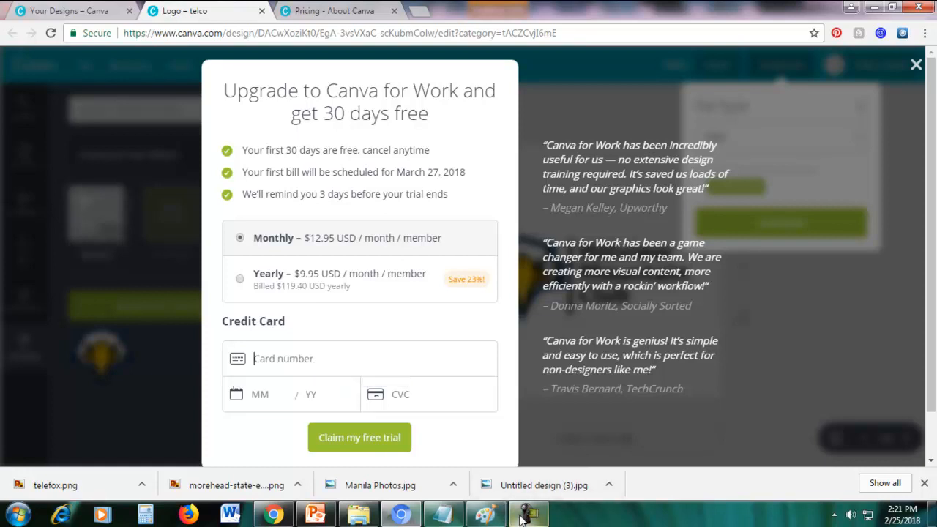
{"action": "mouse_move", "coordinate": [521, 521]}
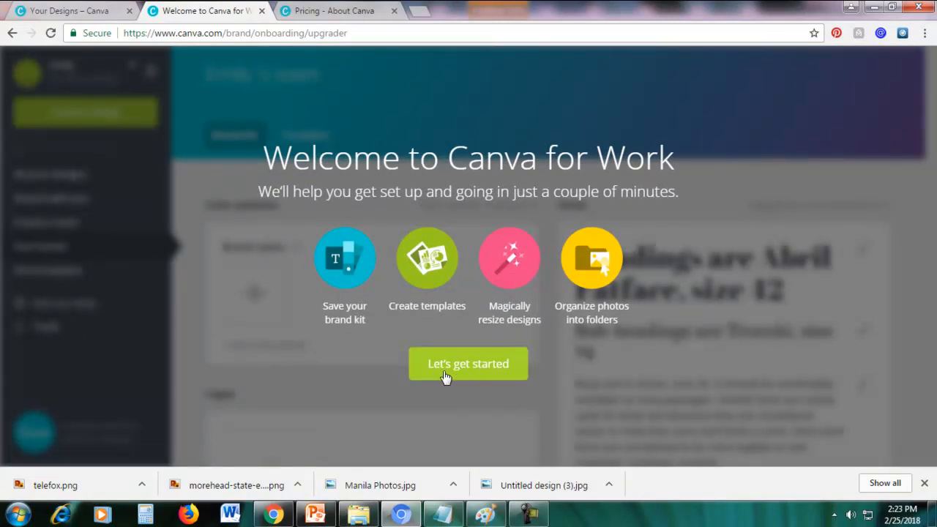
Set up the Brand Kit with an orange brand colour, postponing the logo upload and the brand fonts.
{"action": "left_click", "coordinate": [441, 373]}
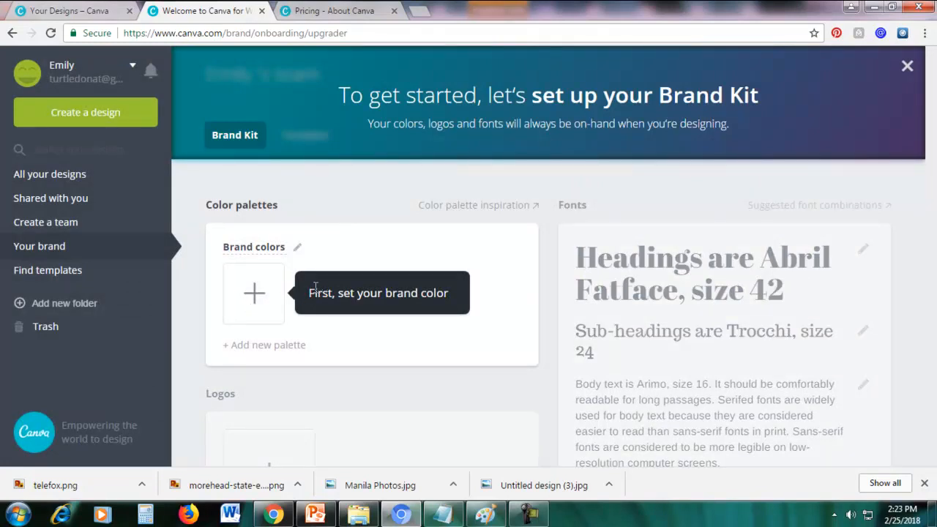
{"action": "left_click", "coordinate": [253, 301]}
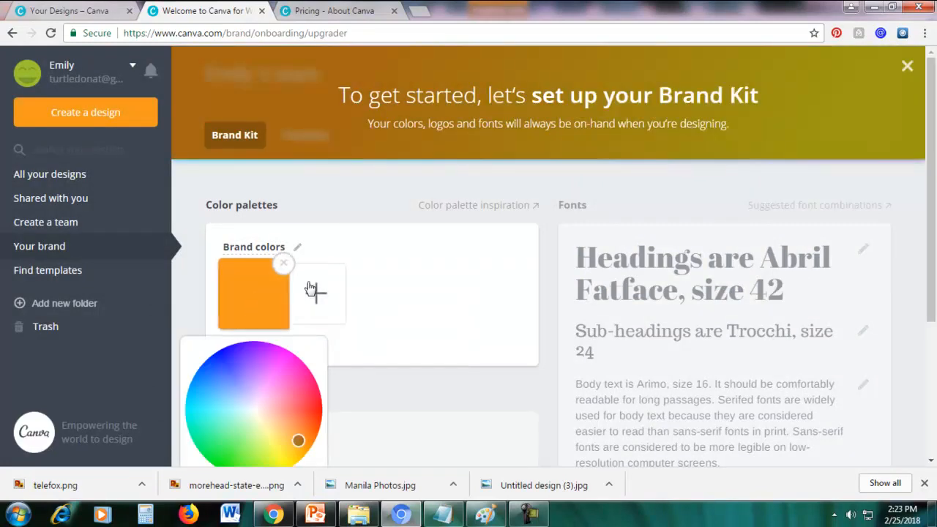
{"action": "left_click", "coordinate": [433, 292]}
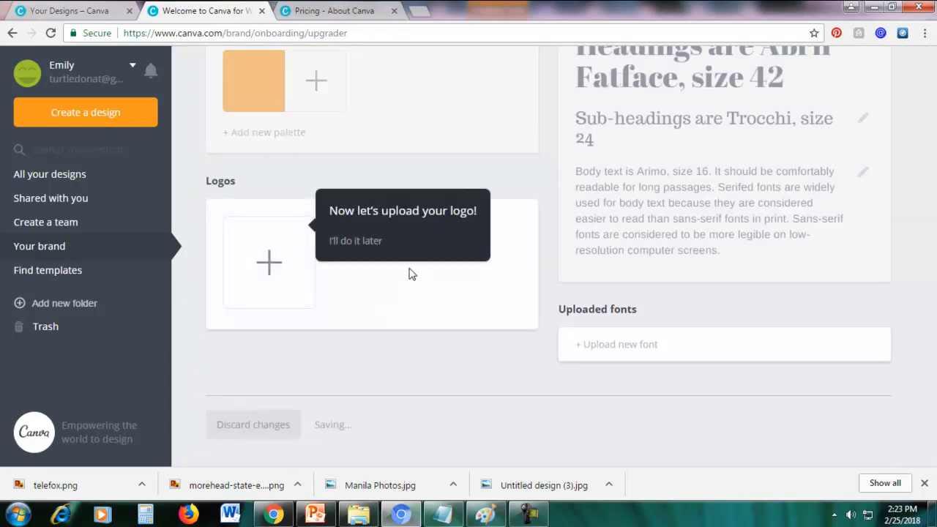
{"action": "left_click", "coordinate": [351, 241]}
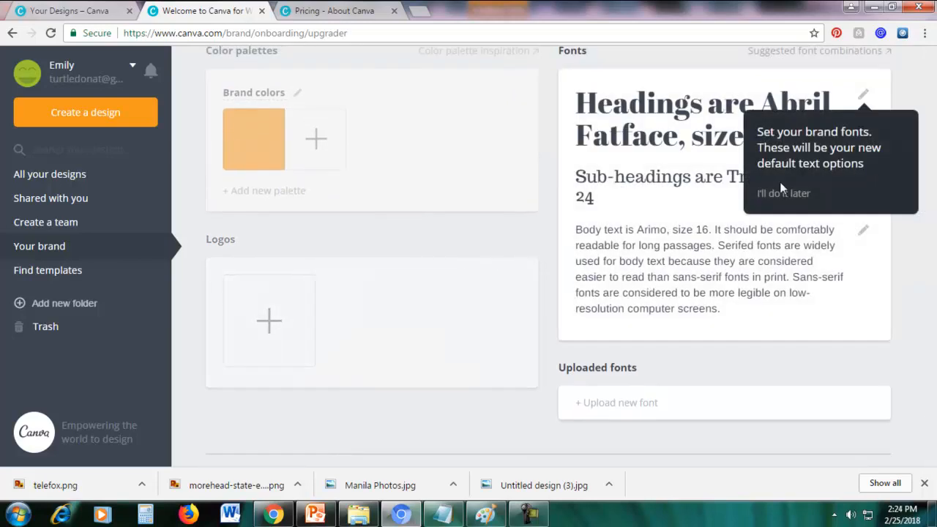
{"action": "left_click", "coordinate": [766, 194]}
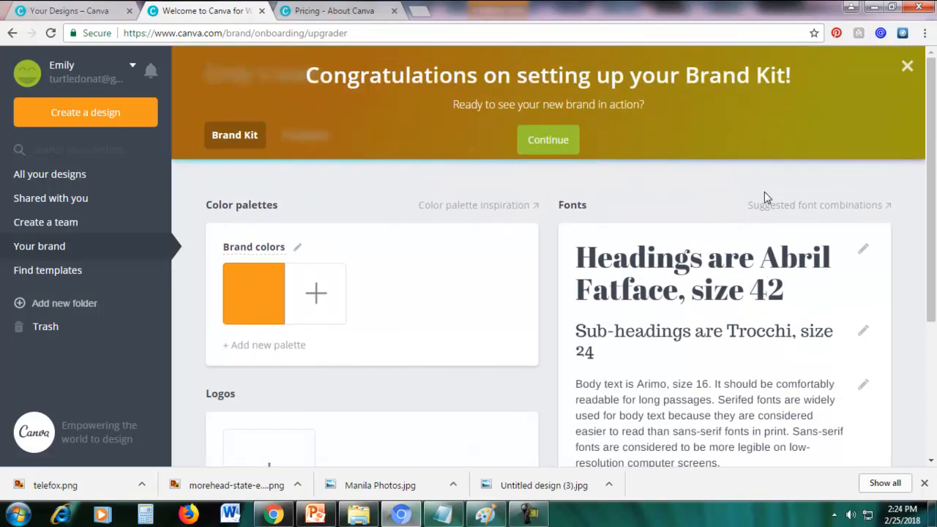
Continue to the new brand templates, dismiss the feature introduction, and browse the templates.
{"action": "left_click", "coordinate": [543, 140]}
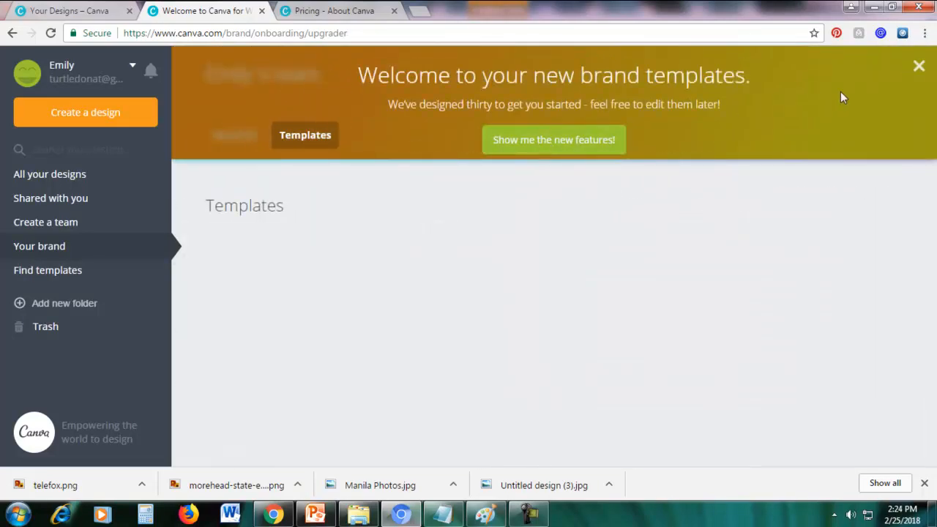
{"action": "left_click", "coordinate": [917, 68]}
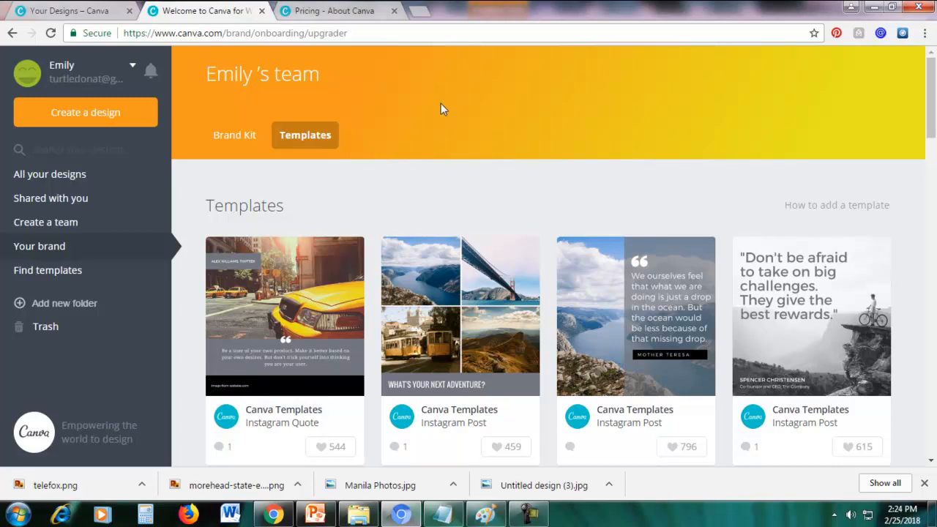
{"action": "scroll", "coordinate": [470, 220], "scroll_direction": "down", "scroll_amount": 3}
{"action": "scroll", "coordinate": [471, 219], "scroll_direction": "down", "scroll_amount": 3}
{"action": "scroll", "coordinate": [470, 220], "scroll_direction": "up", "scroll_amount": 6}
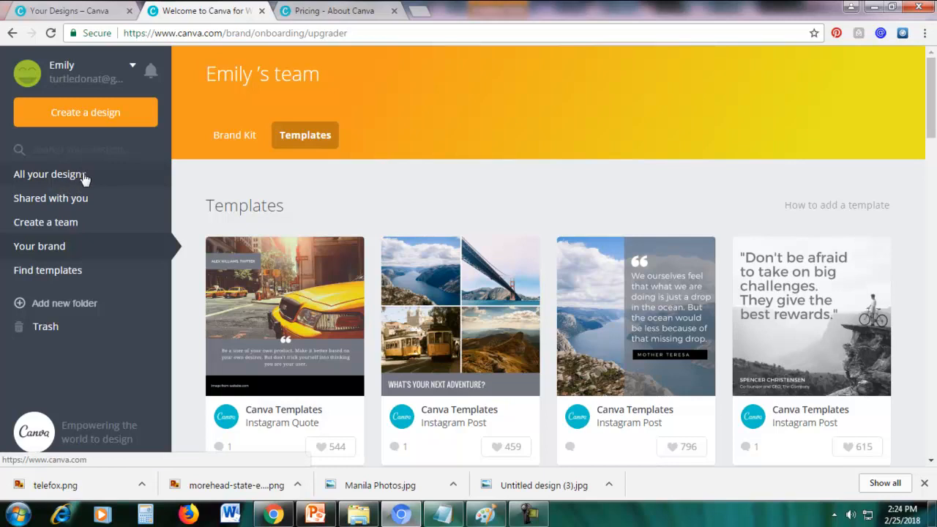
Reopen the telco logo from the list of all designs and dismiss the free images promotion.
{"action": "left_click", "coordinate": [56, 173]}
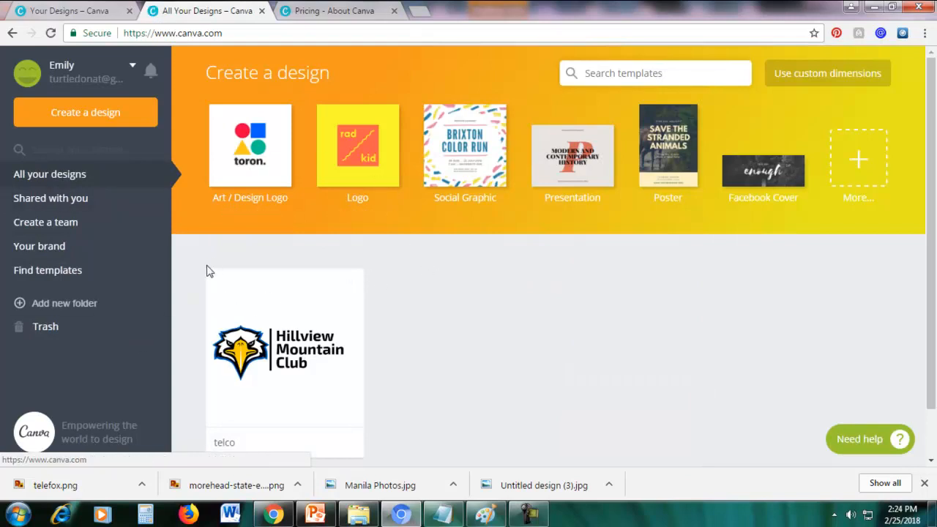
{"action": "left_click", "coordinate": [262, 290]}
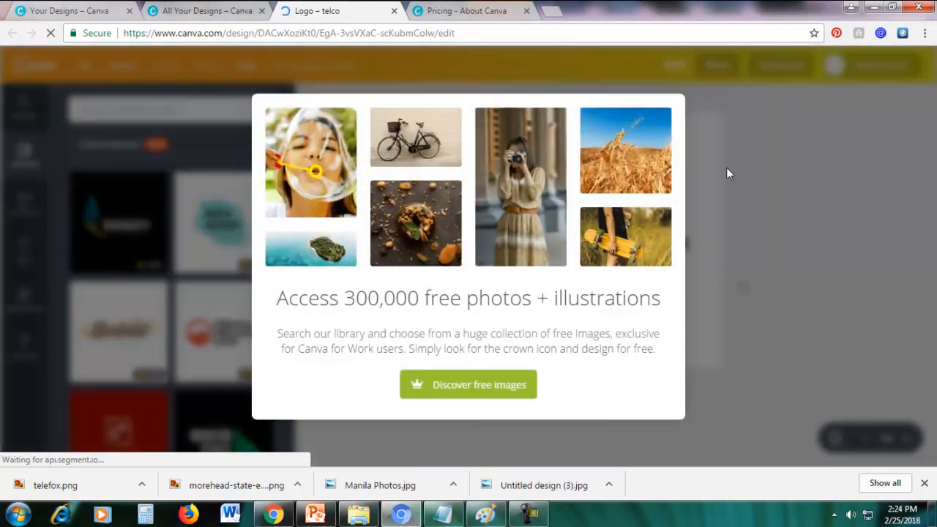
{"action": "left_click", "coordinate": [745, 105]}
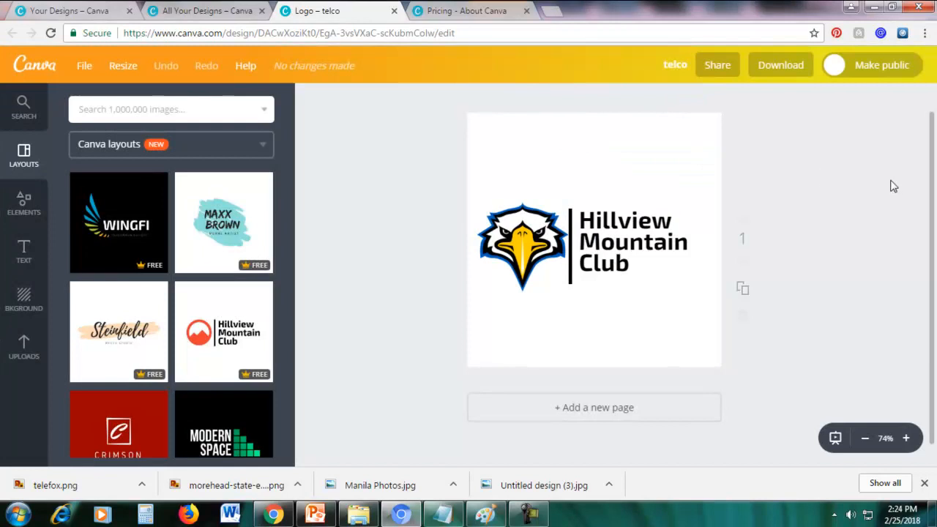
Download the logo as a PNG with a transparent background and dismiss the mobile app offer.
{"action": "left_click", "coordinate": [767, 64]}
{"action": "left_click", "coordinate": [746, 138]}
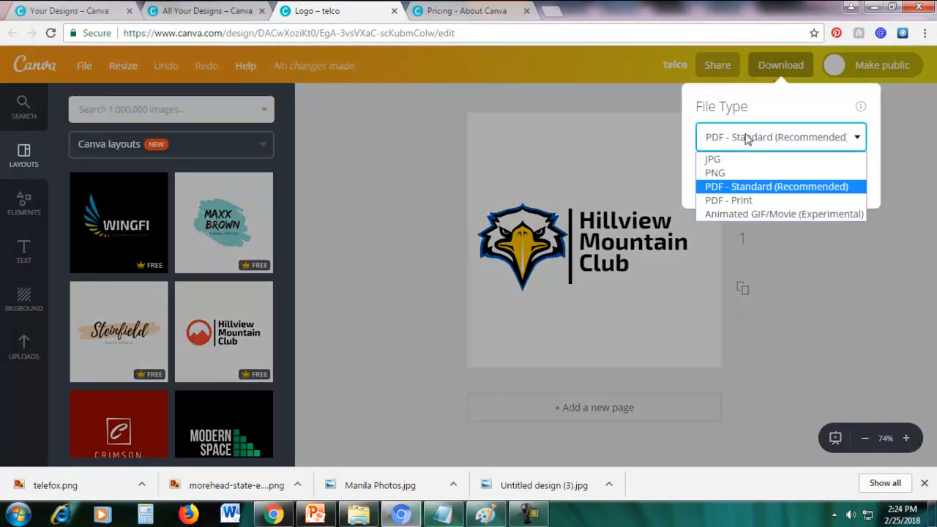
{"action": "left_click", "coordinate": [725, 172]}
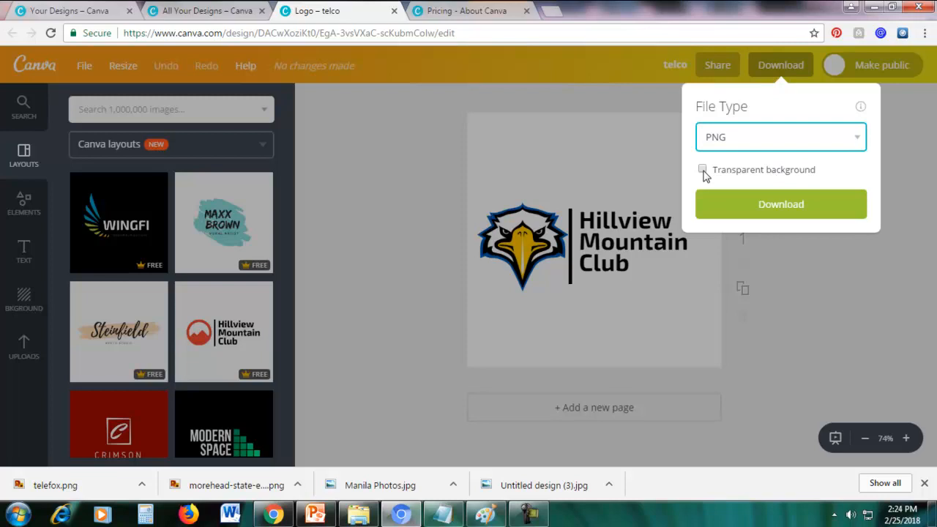
{"action": "left_click", "coordinate": [703, 170]}
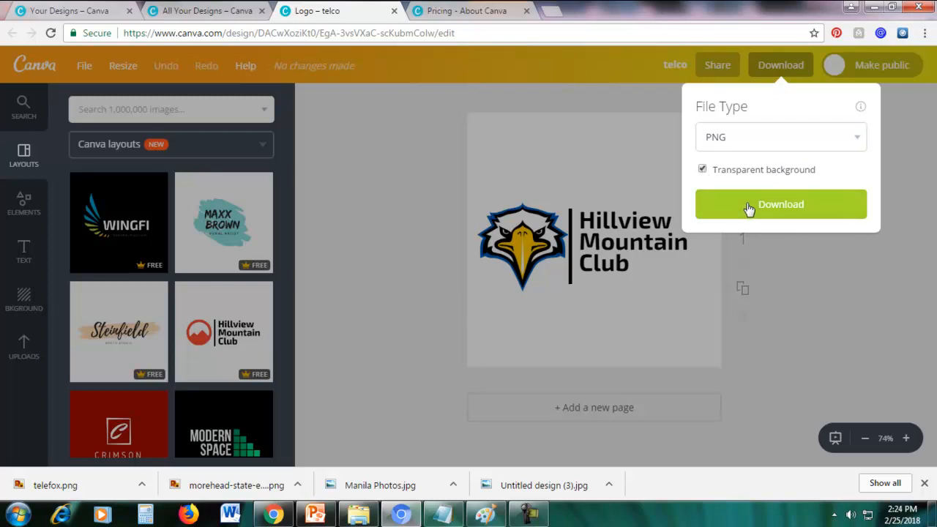
{"action": "left_click", "coordinate": [783, 204]}
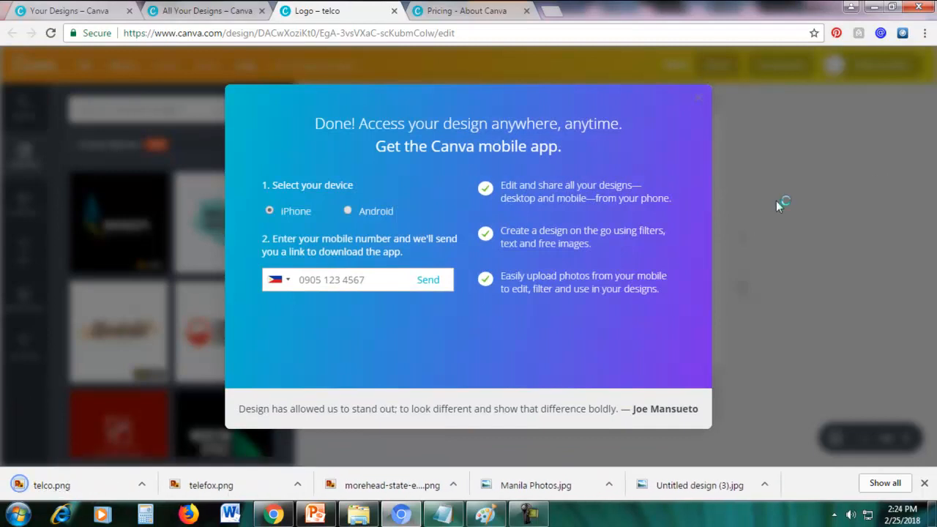
{"action": "left_click", "coordinate": [700, 100]}
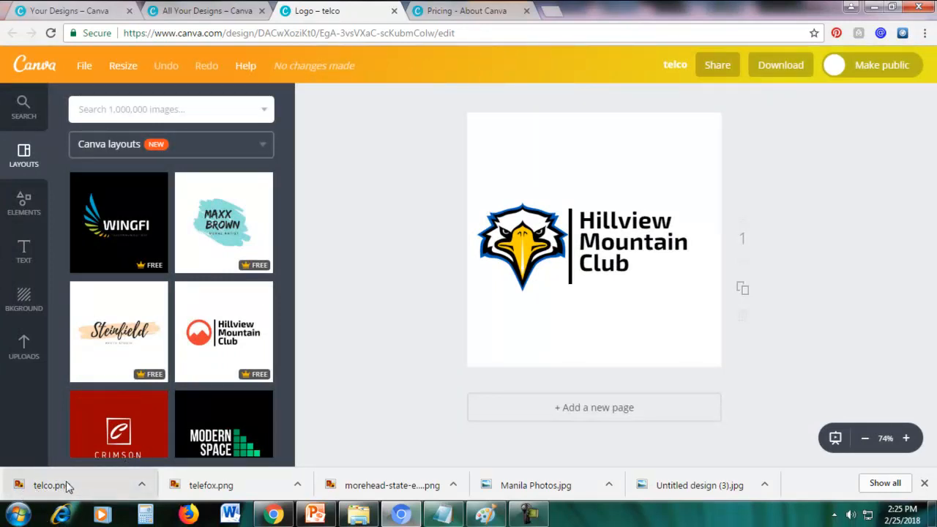
Open the downloaded telco.png from the browser's download list to view the transparent logo.
{"action": "left_click", "coordinate": [925, 34]}
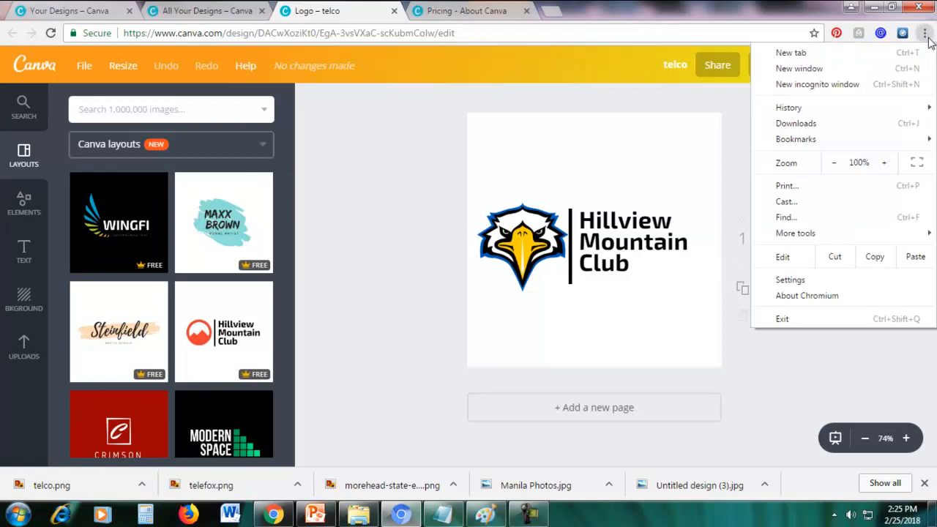
{"action": "left_click", "coordinate": [819, 124]}
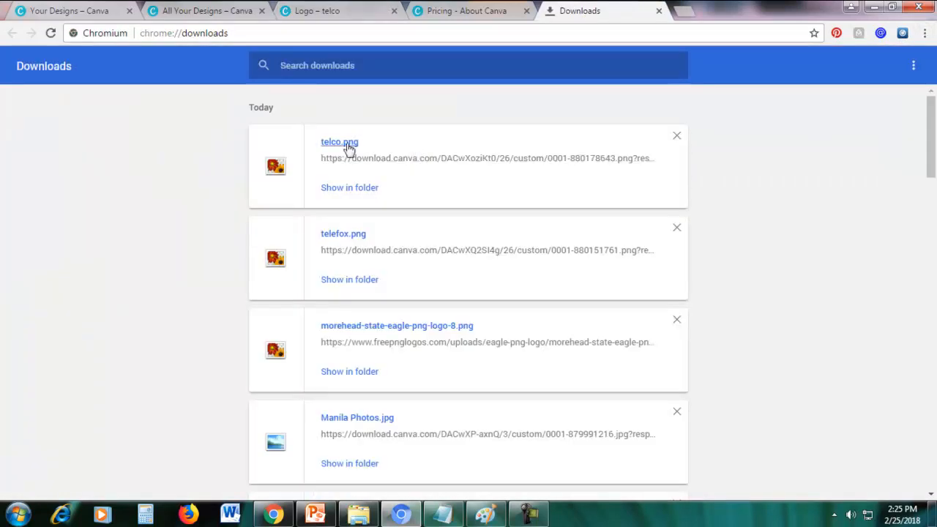
{"action": "left_click", "coordinate": [338, 143]}
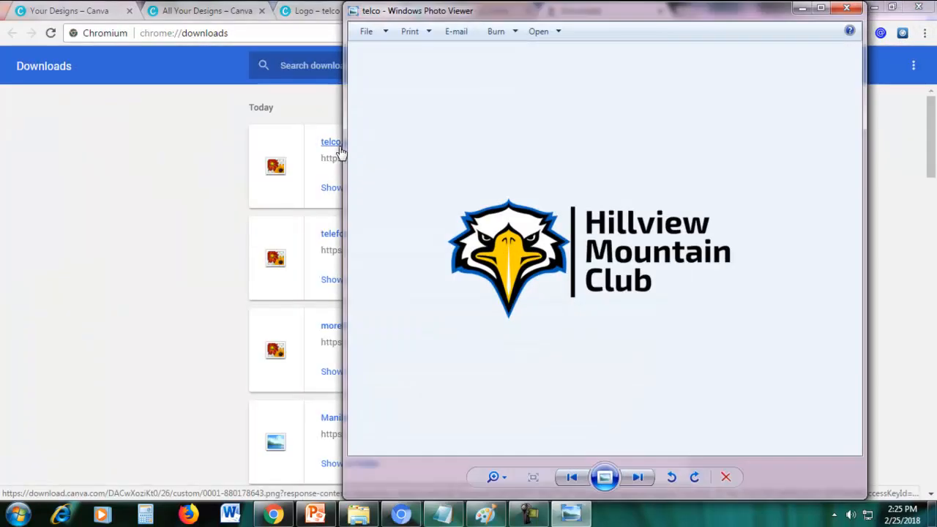